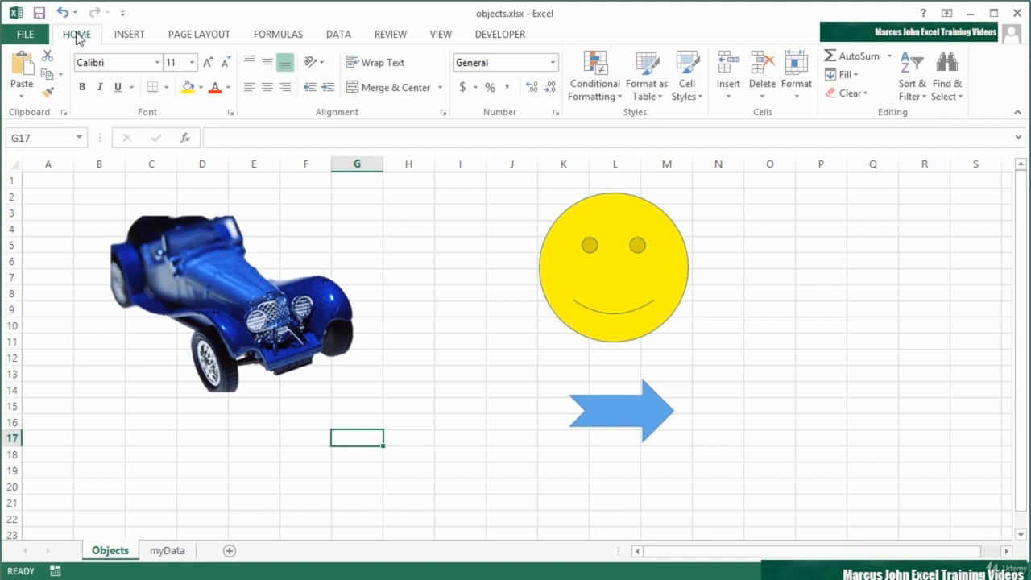
- Select the car, smiley and arrow shapes in turn, ending back on the car picture
click(285, 288)
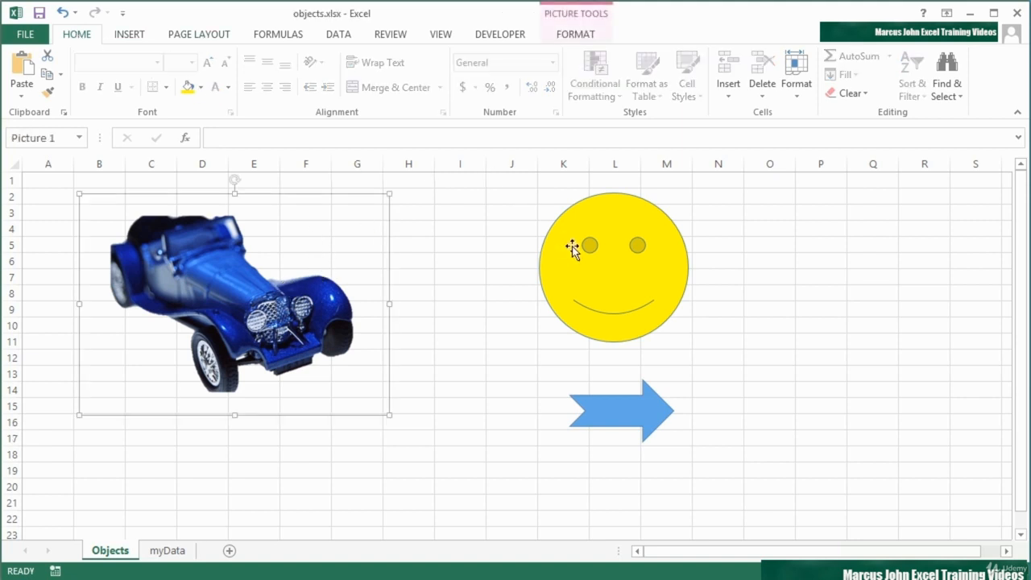
click(601, 238)
click(630, 400)
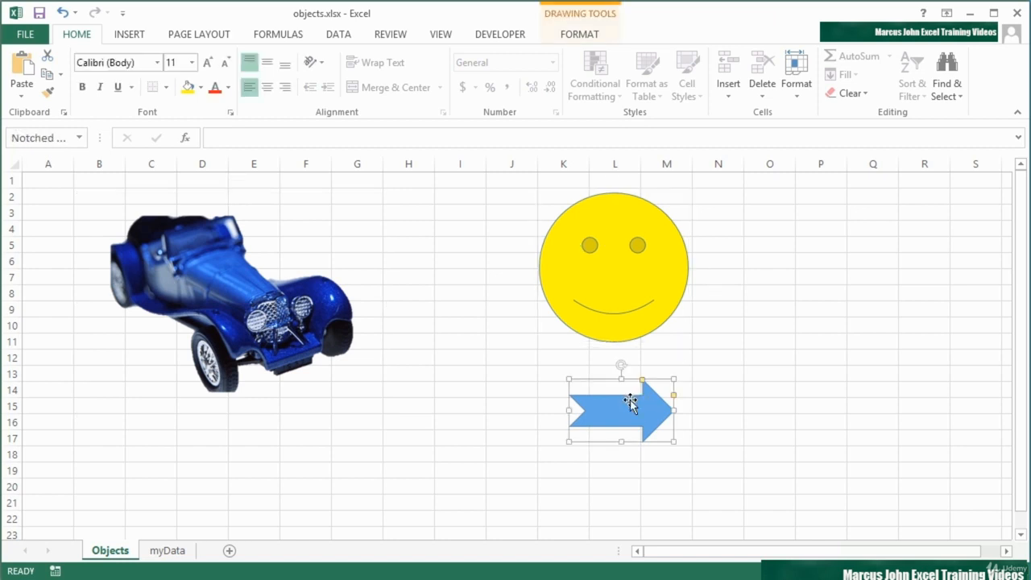
click(252, 304)
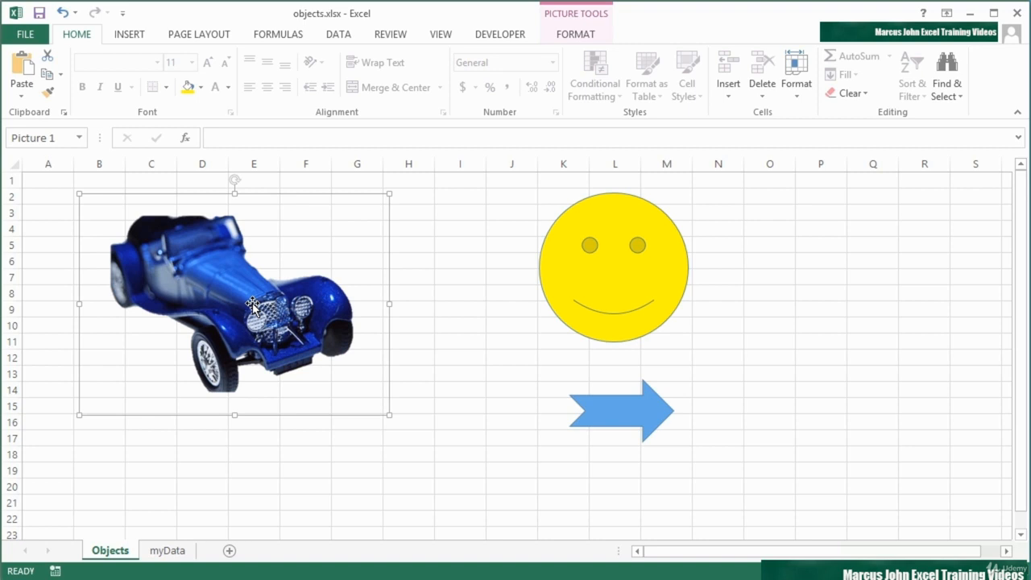
right_click(246, 310)
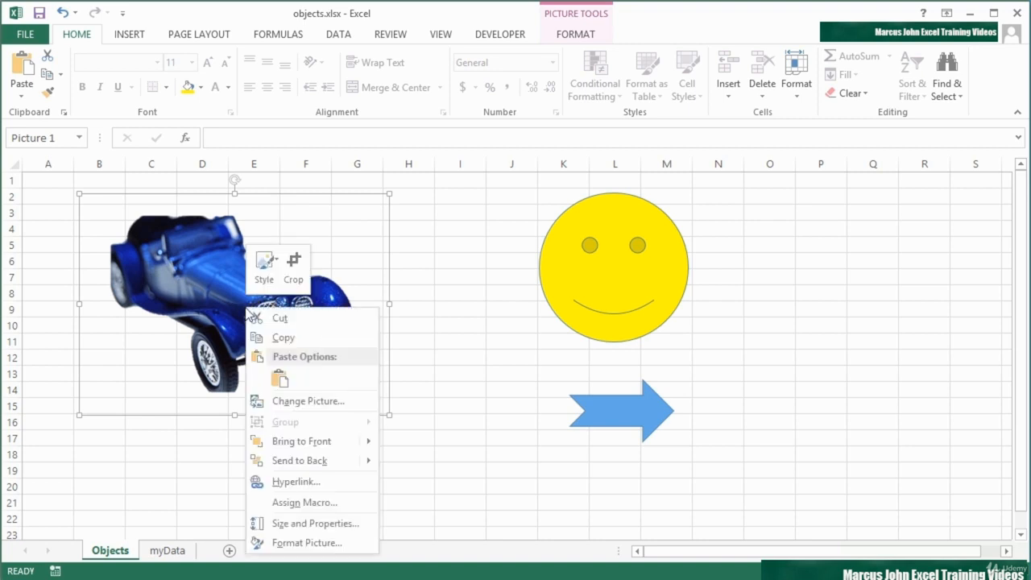
click(307, 484)
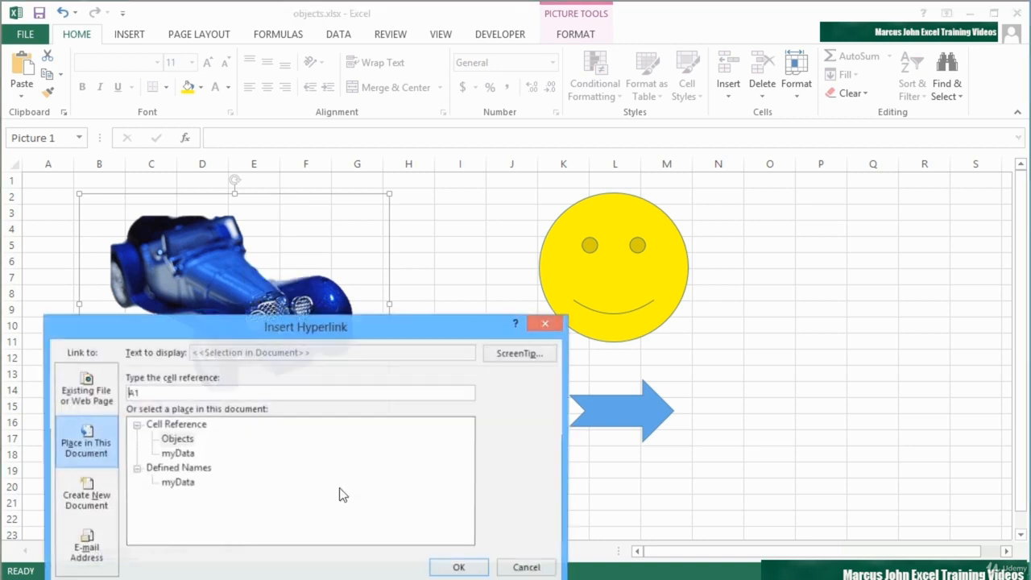
drag(330, 330, 332, 214)
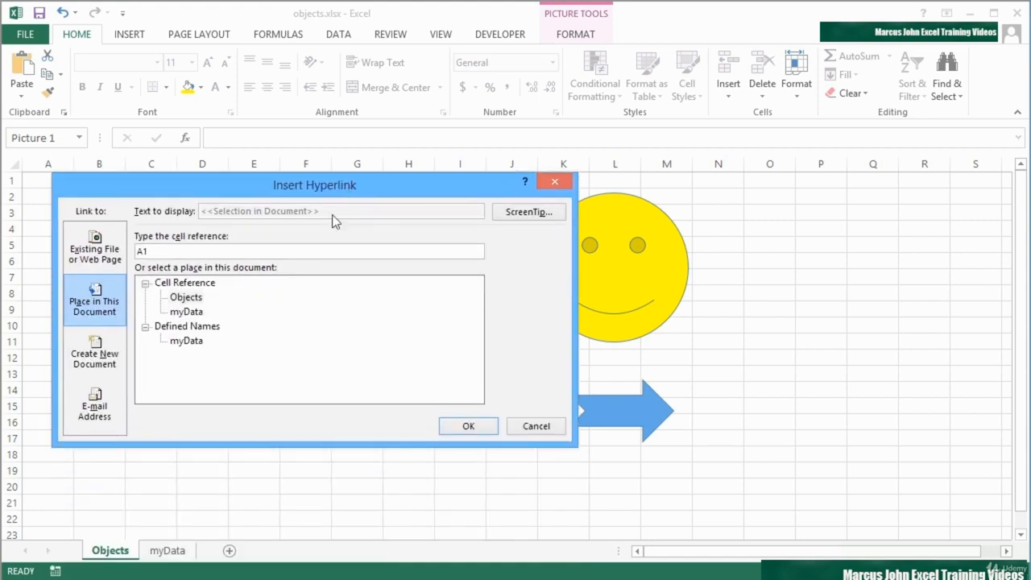
click(93, 251)
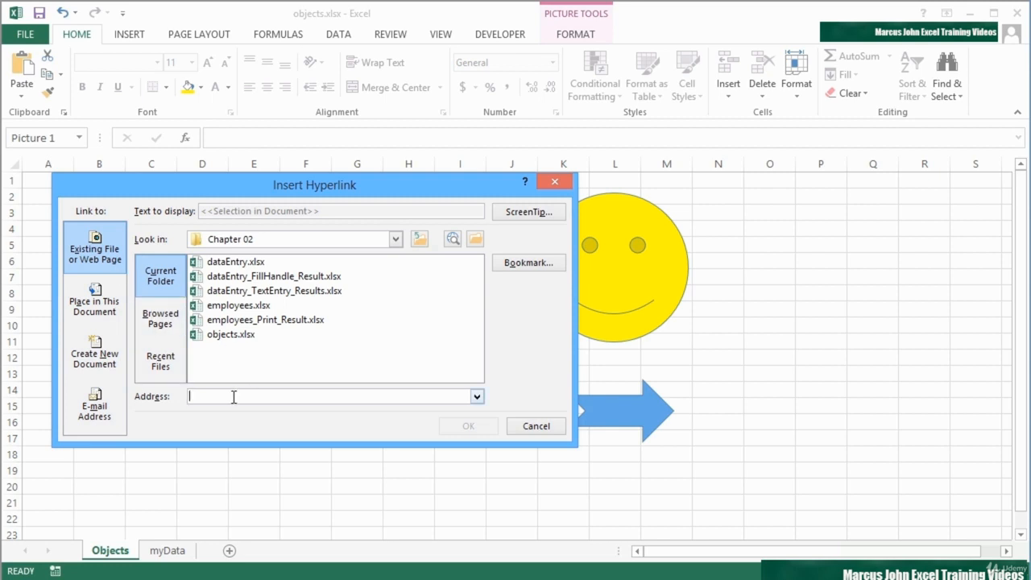
text(h)
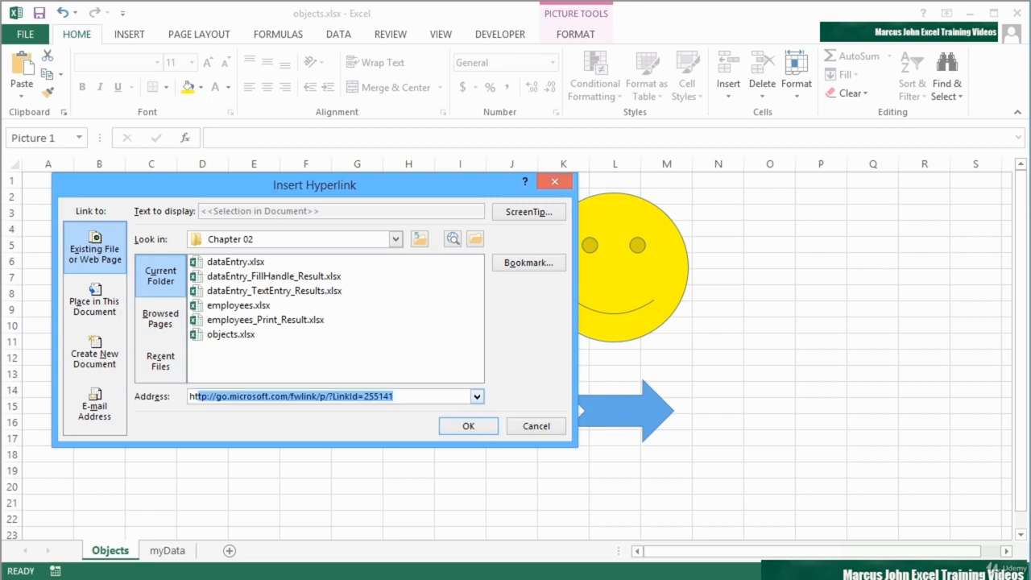
text(ttp://bug)
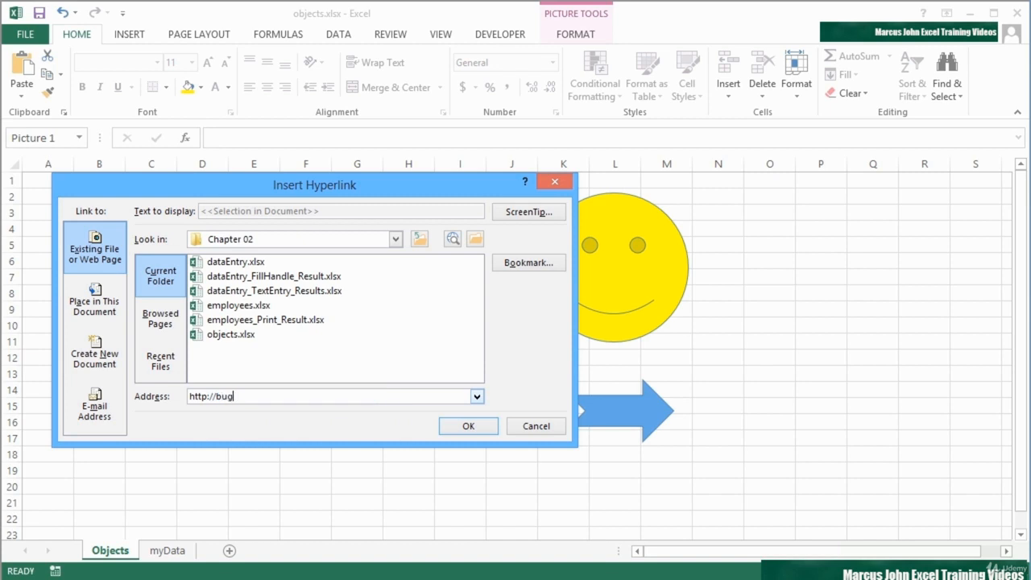
text(atti.com)
click(467, 428)
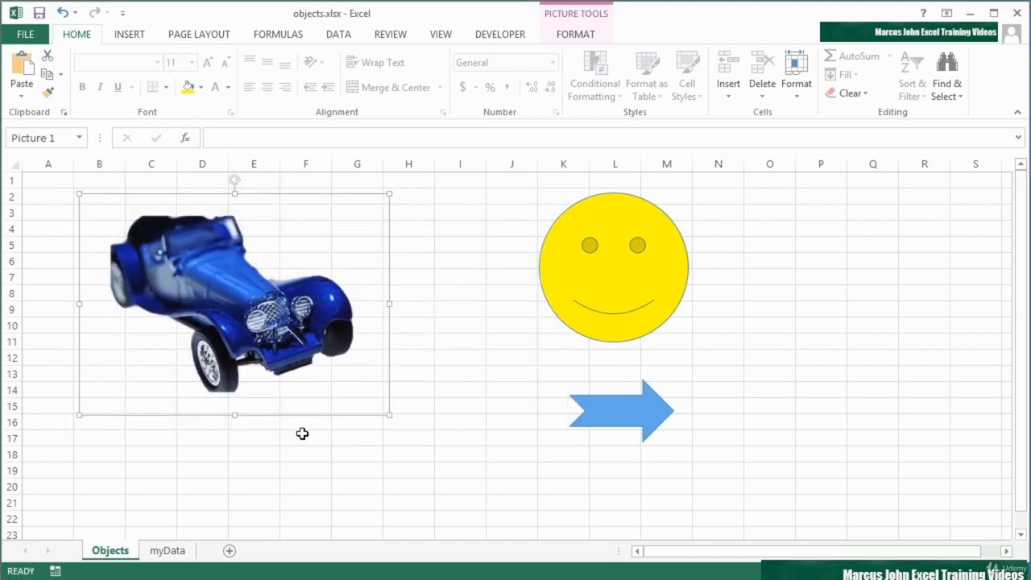
- Deselect the car, then follow its link to open bugatti.com in Firefox
click(305, 440)
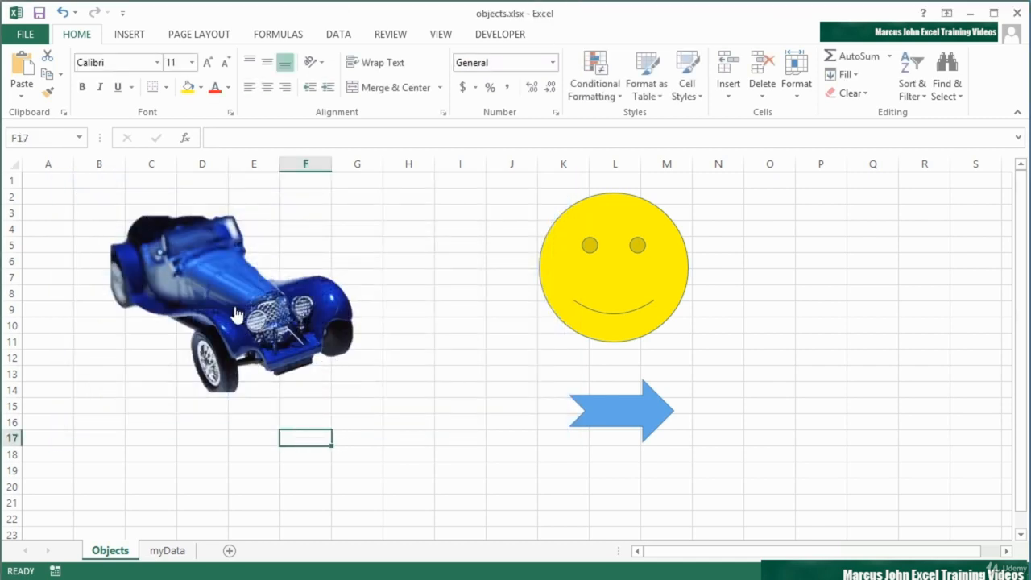
mouse_move(232, 310)
click(232, 310)
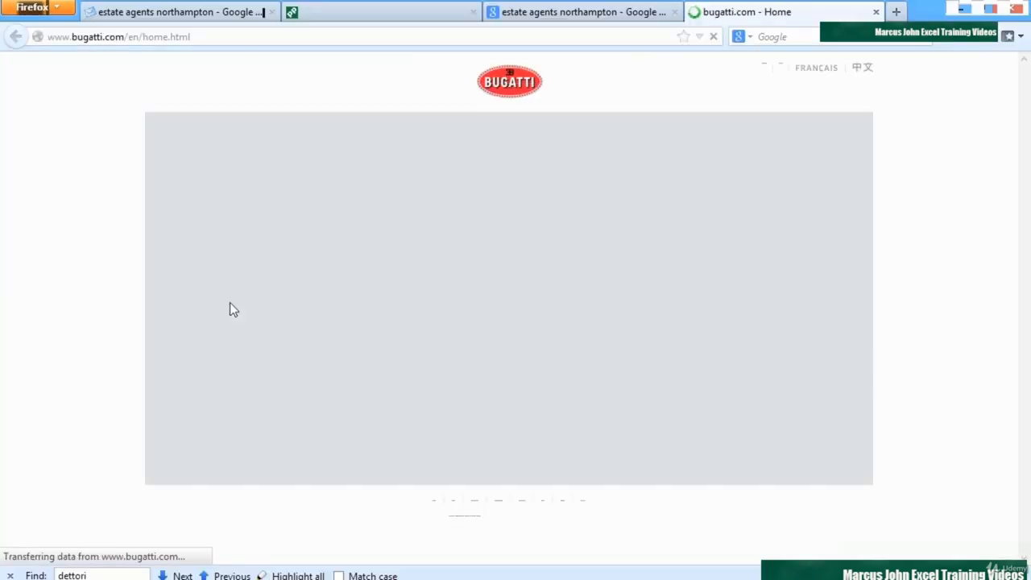
- Minimise the Firefox bugatti.com window to get back to Excel's Objects sheet
click(958, 11)
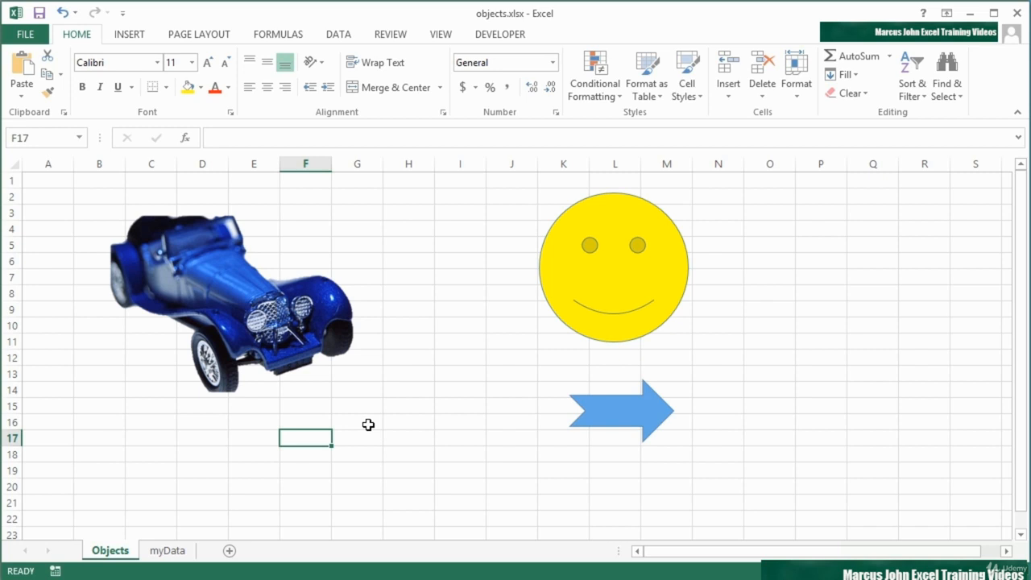
- Select the blue arrow and look at the myData sheet before returning to Objects
click(609, 413)
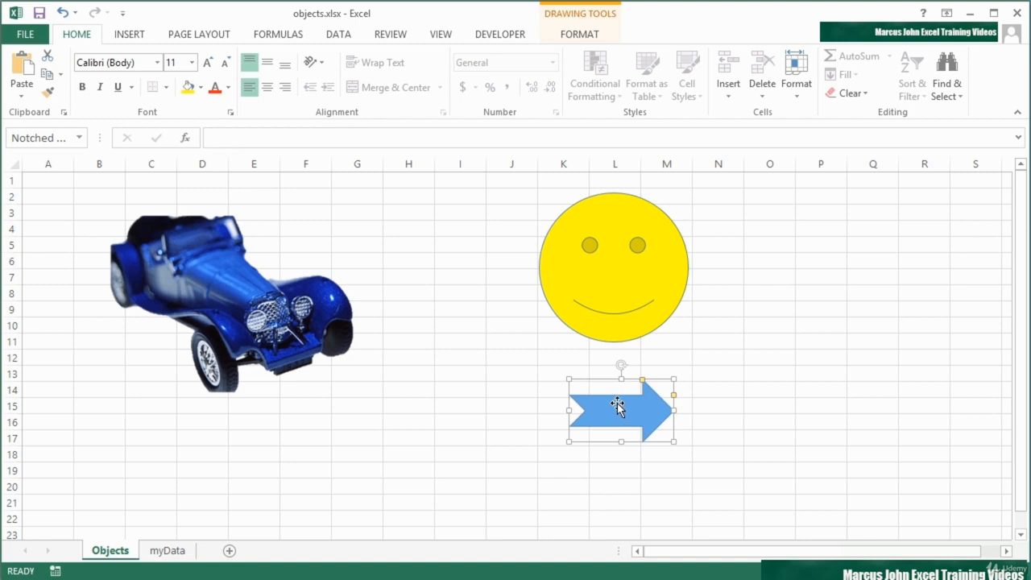
click(182, 552)
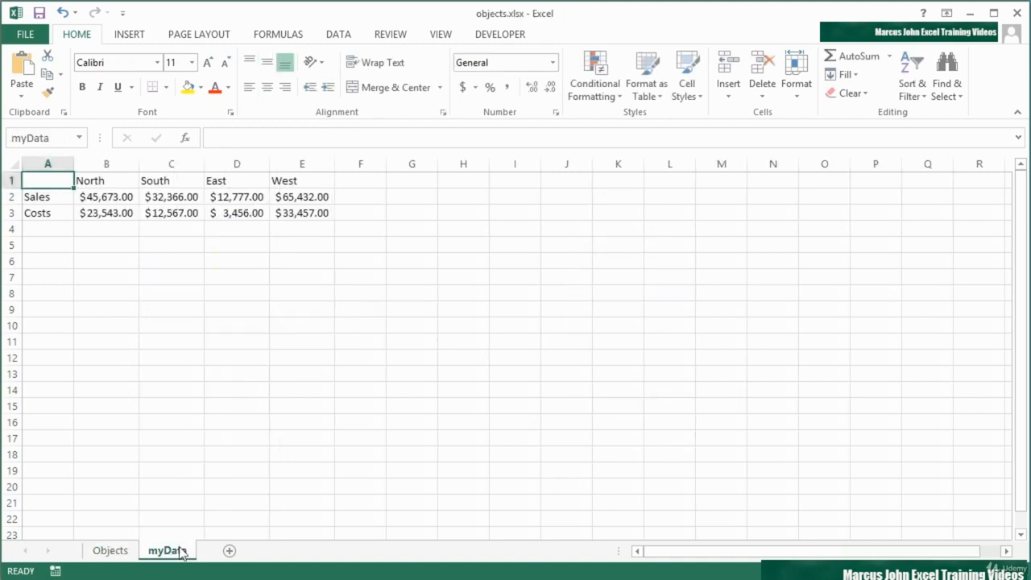
click(121, 551)
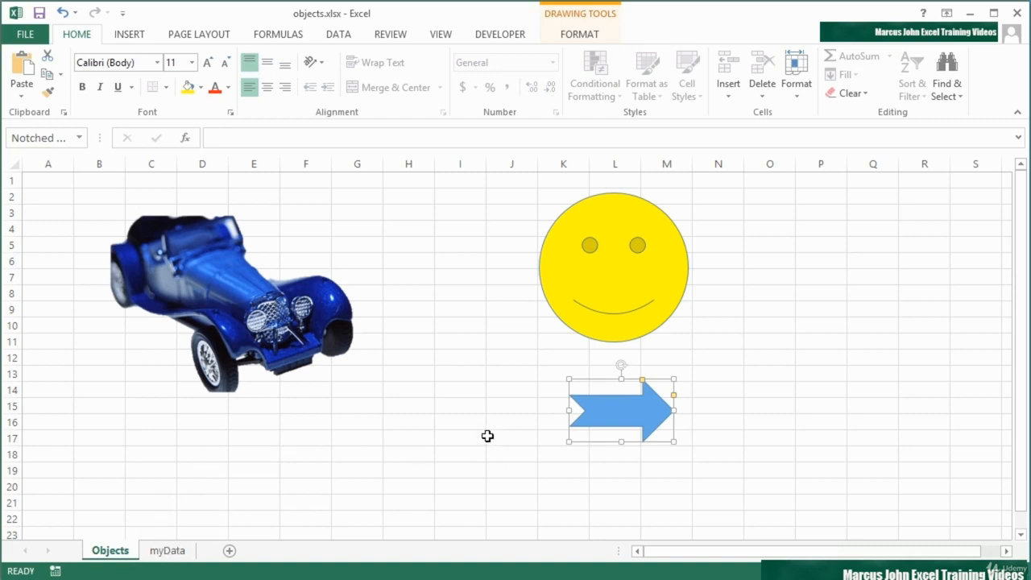
- Link the arrow to a place in this workbook: the myData sheet, cell A1
right_click(620, 409)
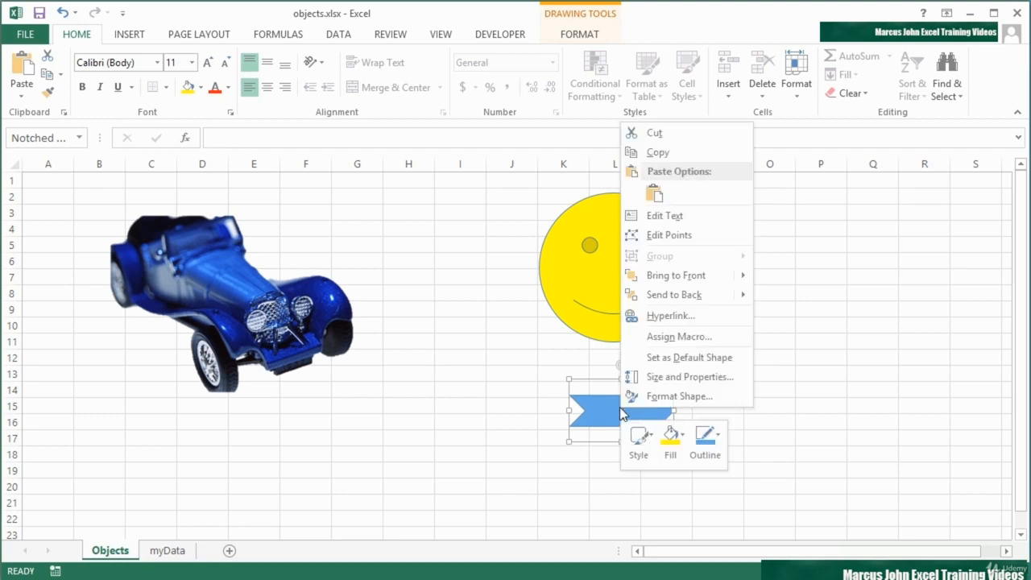
click(656, 320)
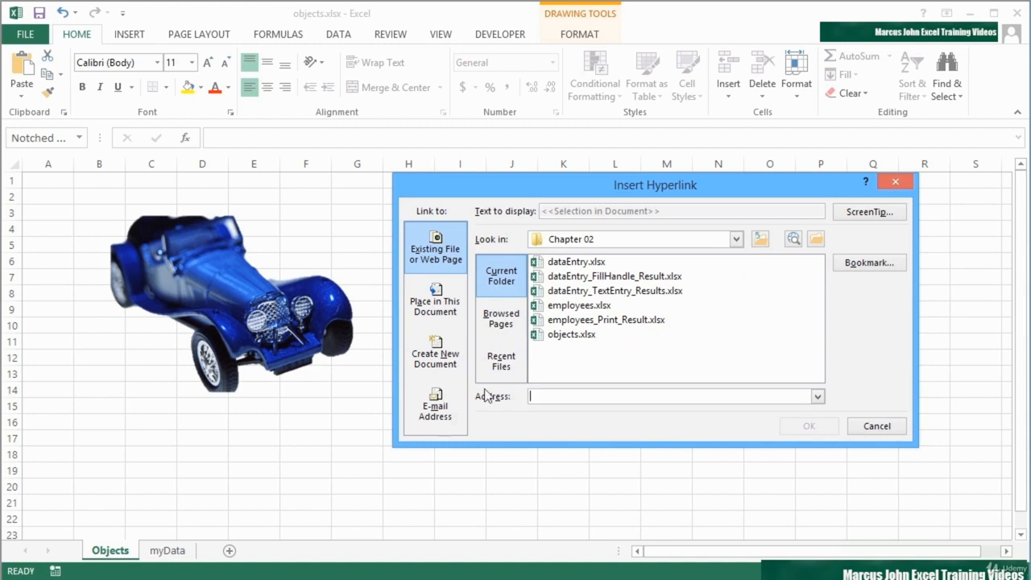
click(436, 310)
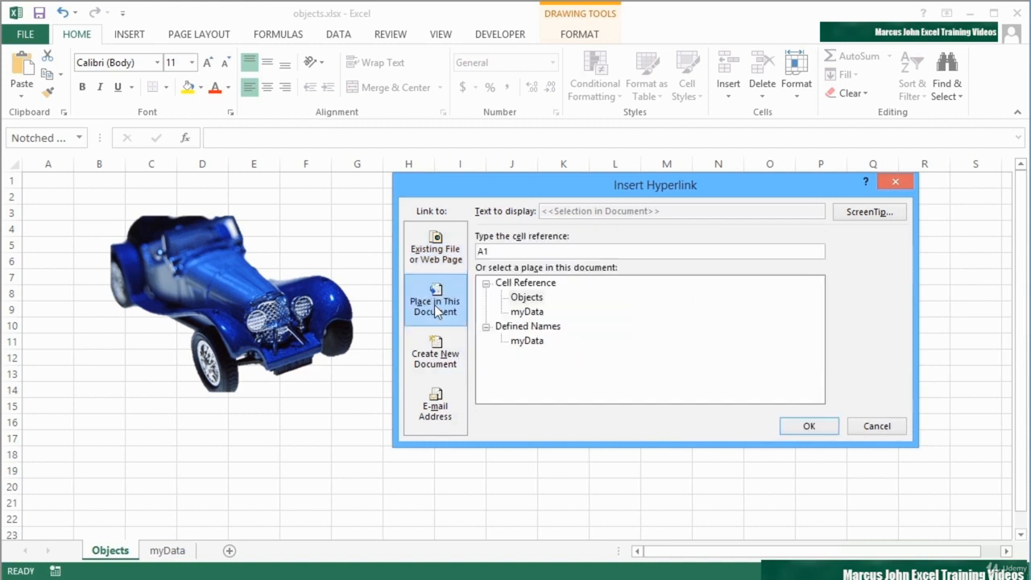
click(536, 283)
click(527, 297)
click(530, 312)
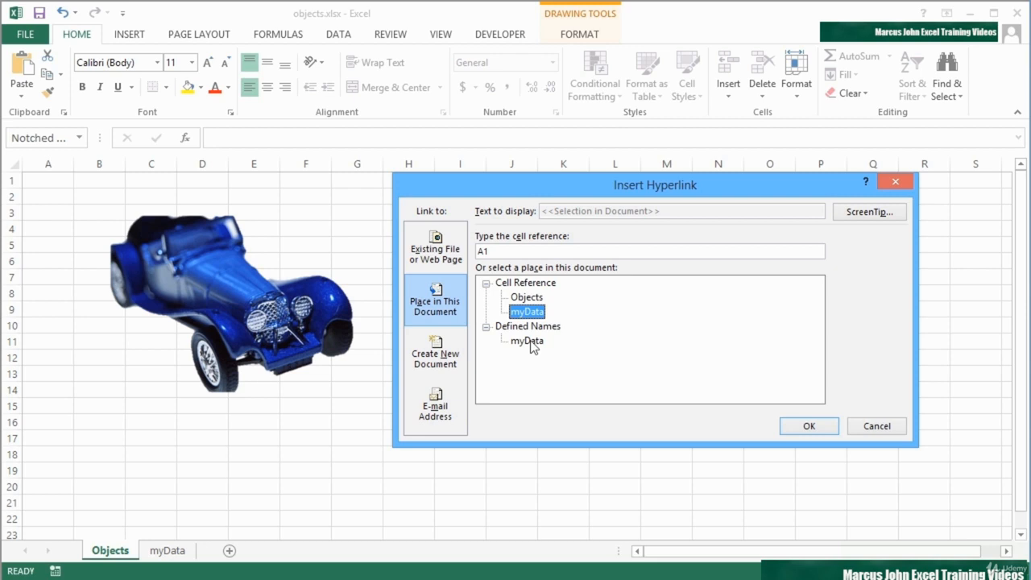
click(812, 426)
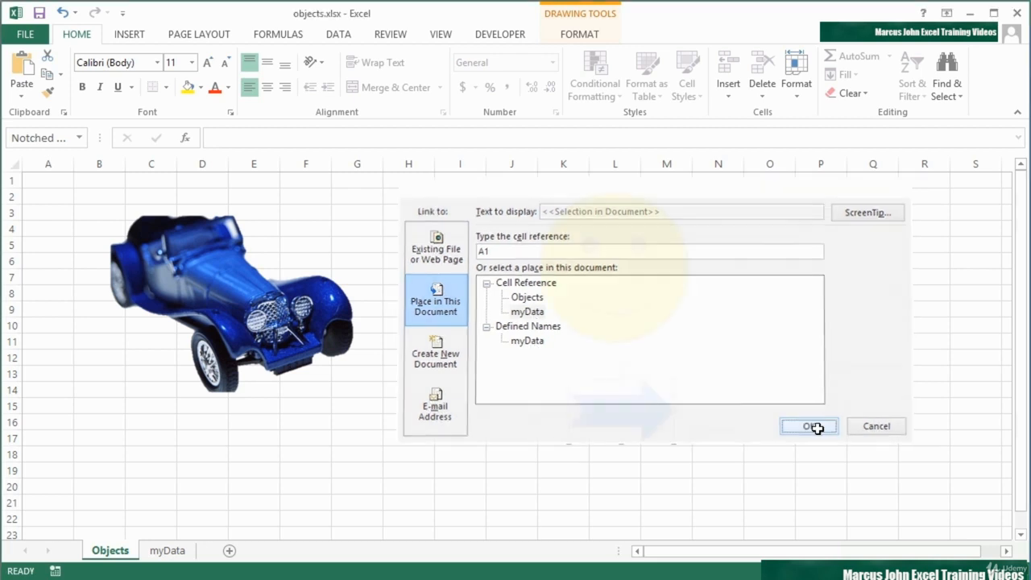
click(805, 418)
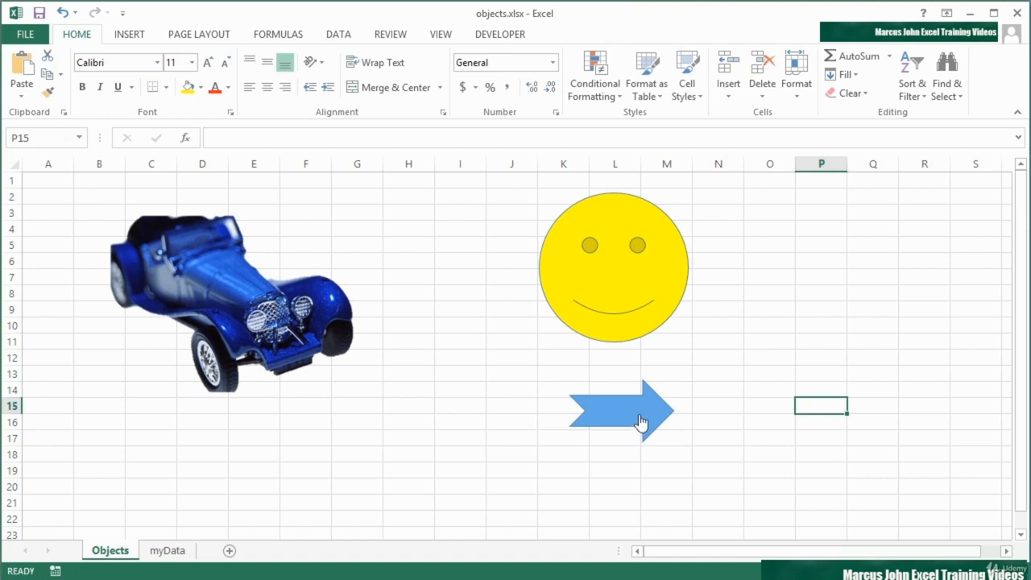
- Test the arrow's link to myData, then add a new sheet named MoreData2013
click(639, 419)
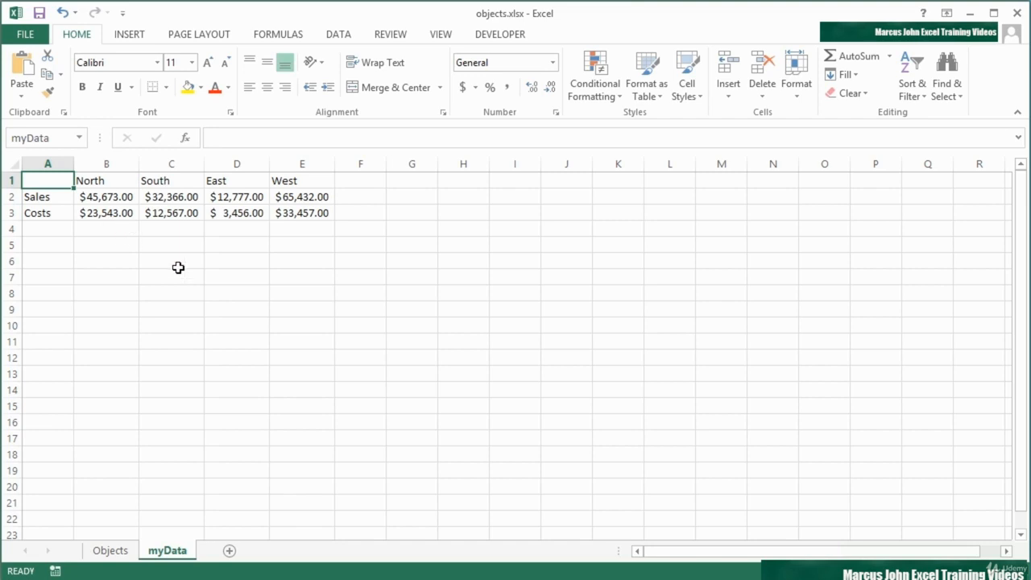
click(229, 550)
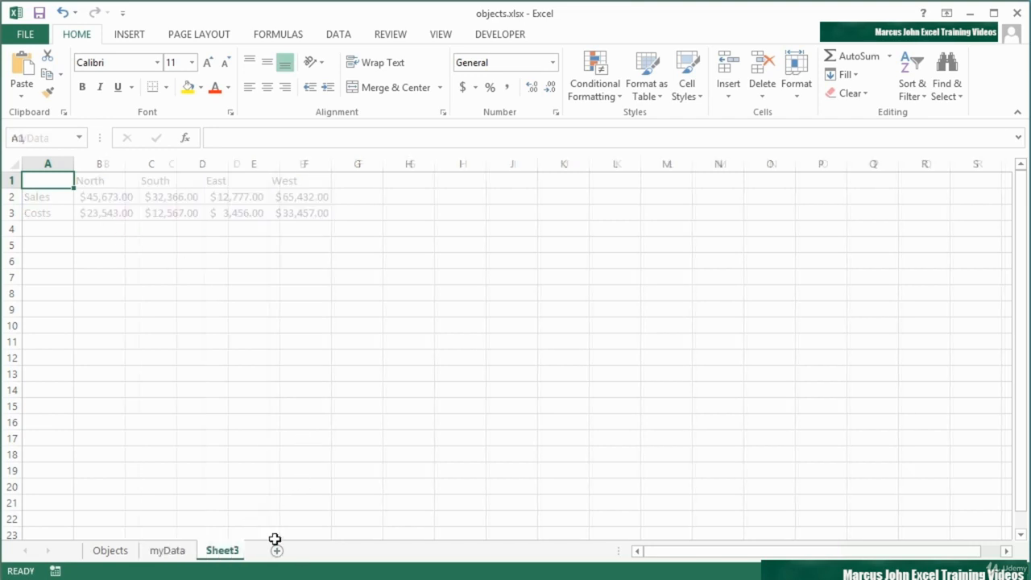
double_click(235, 553)
text(MoreDa)
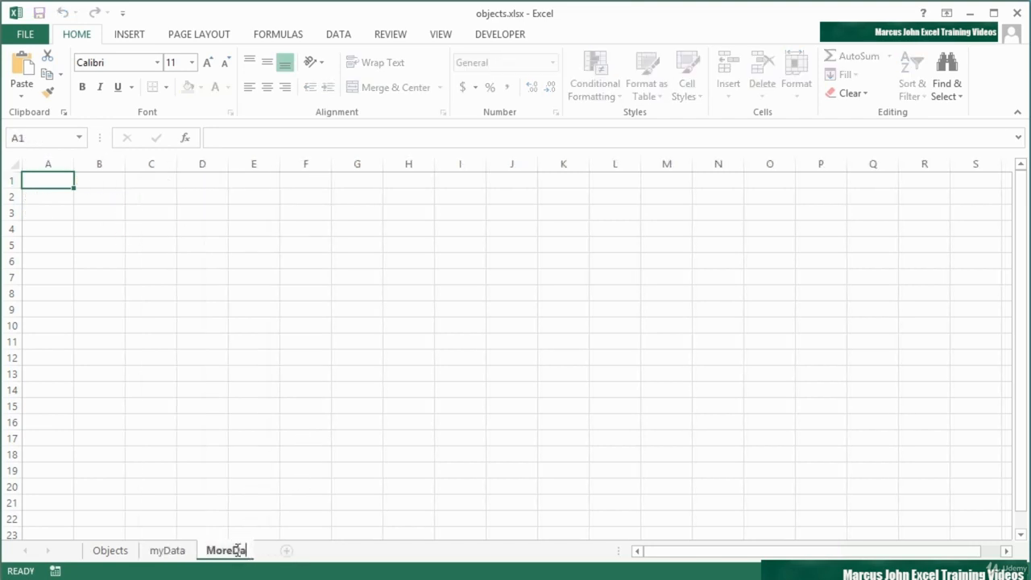
text(ta2013)
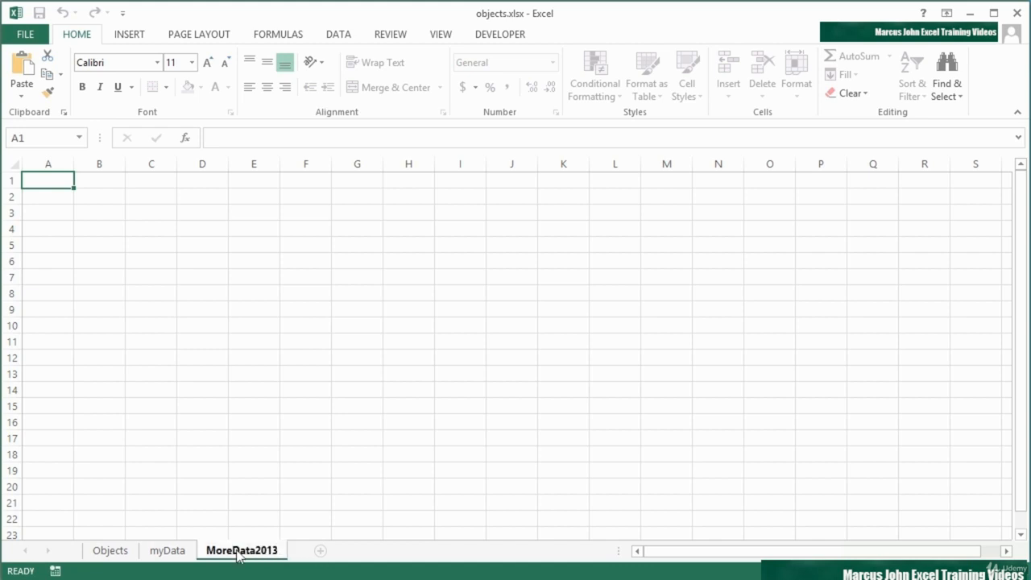
key(Return)
click(95, 197)
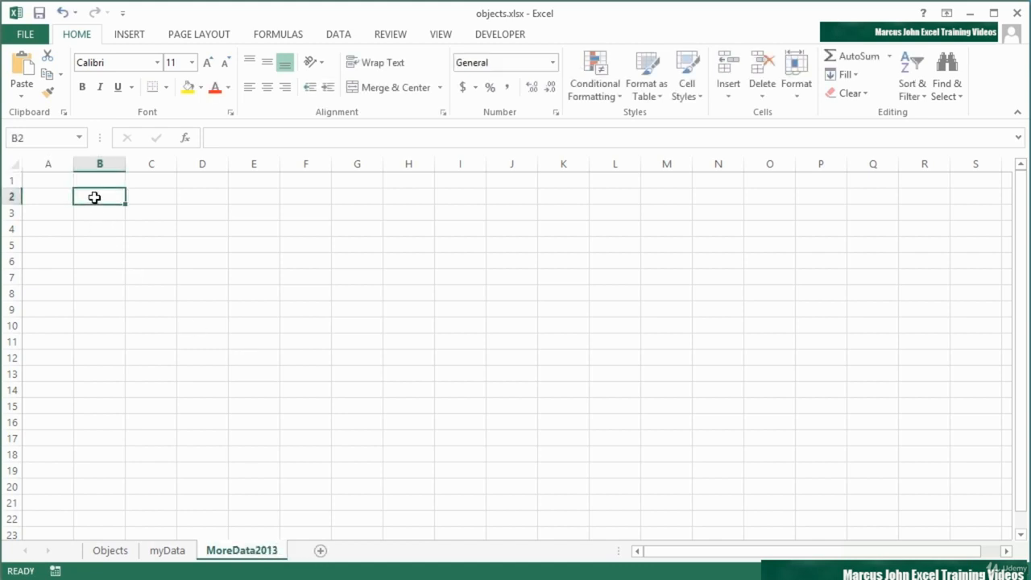
- Enter 2013 in B2 and 6767575 in B3, formatting B3 as Accounting
text(2013)
key(Return)
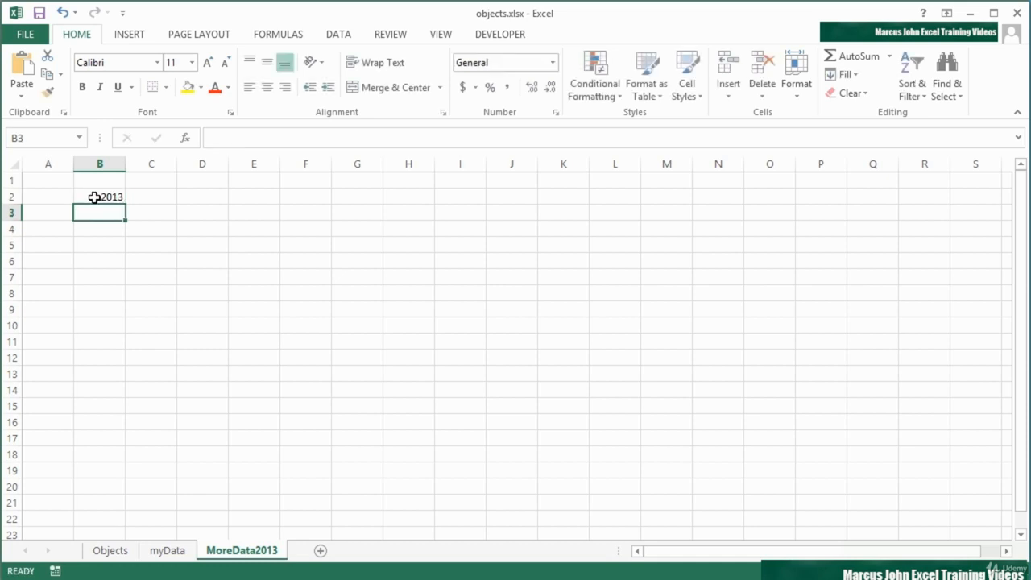
text(6767575)
key(ctrl+Return)
click(463, 87)
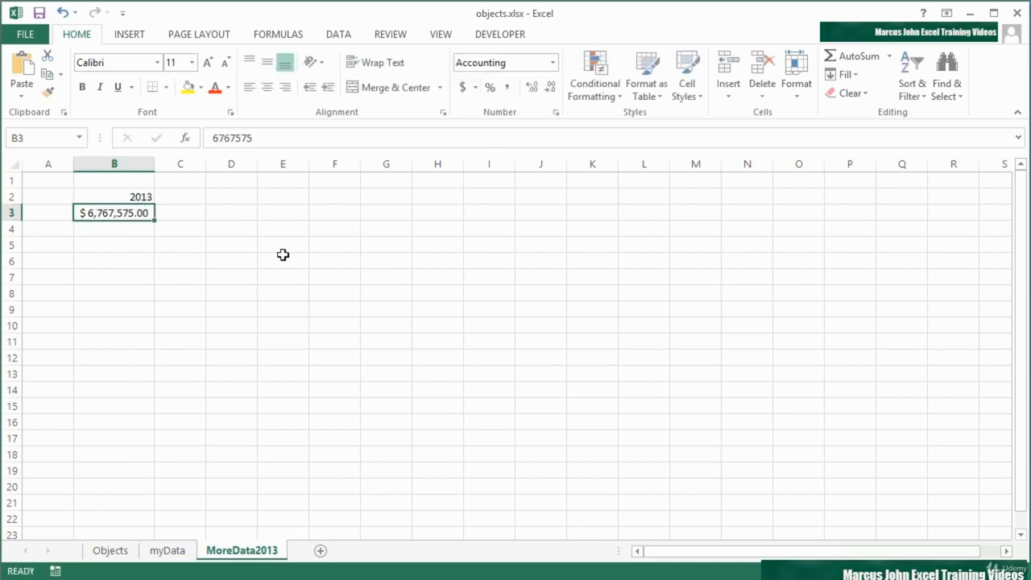
- Name cell B2 yrData using the Name Box
click(118, 196)
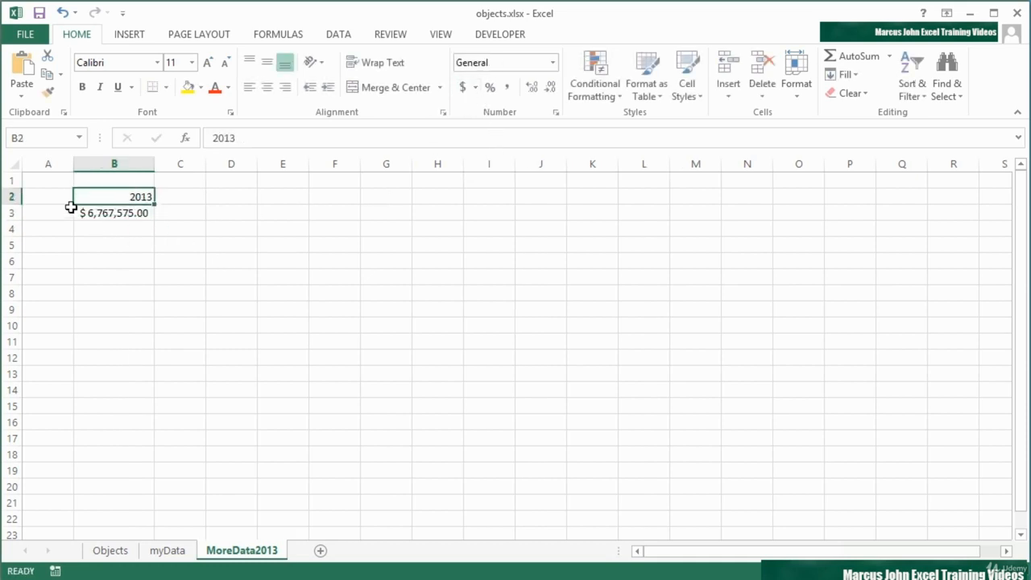
click(43, 141)
text(yrData)
key(Return)
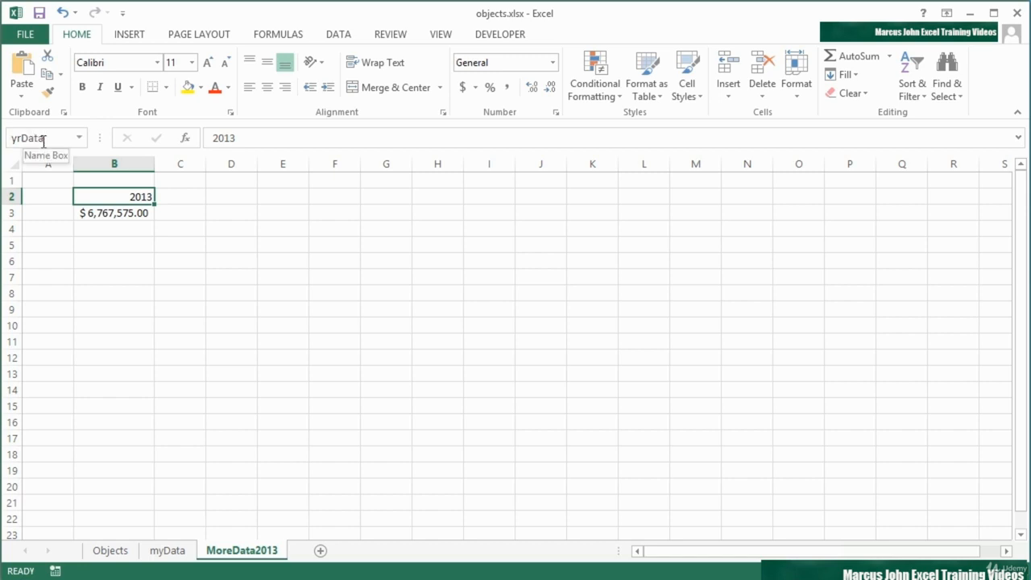
- On the Objects sheet, hyperlink the smiley face to the yrData defined name
click(127, 550)
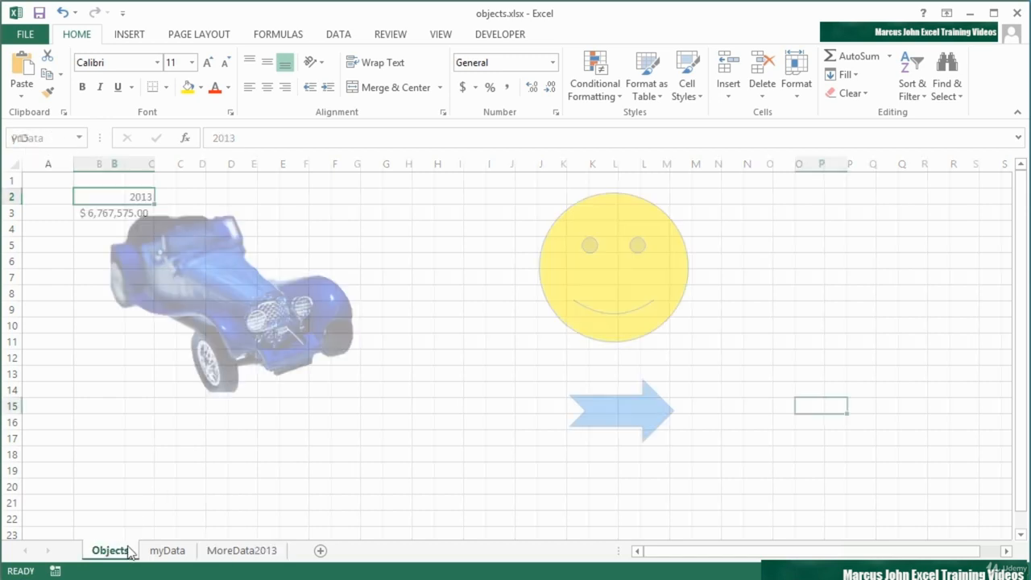
click(599, 289)
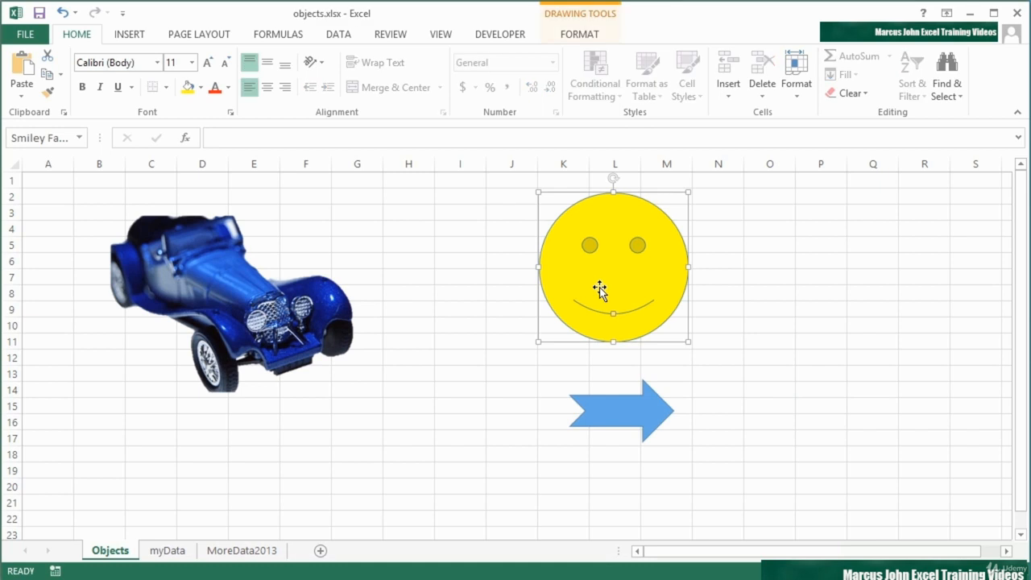
right_click(598, 289)
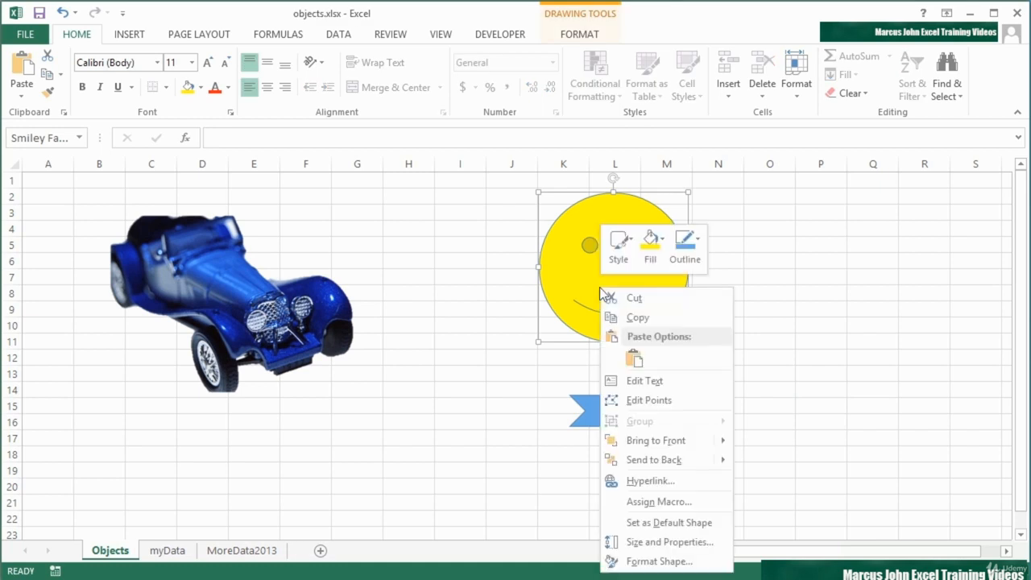
click(658, 480)
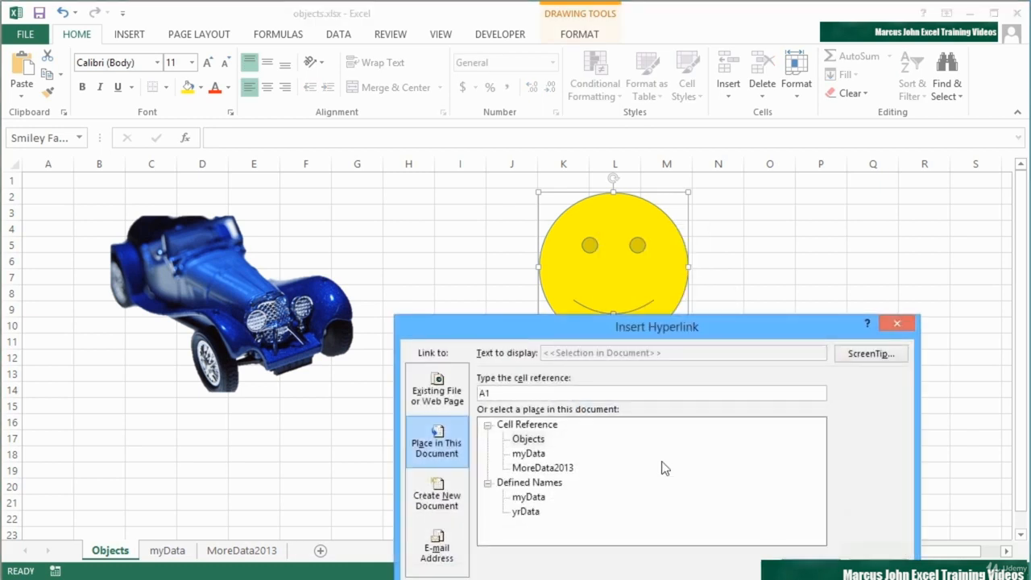
click(539, 512)
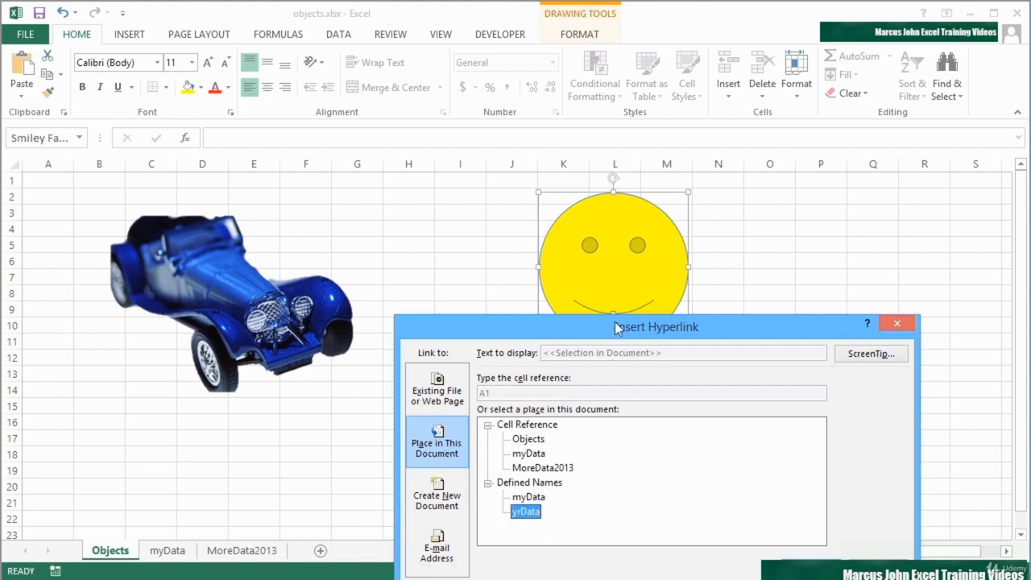
drag(614, 327, 583, 215)
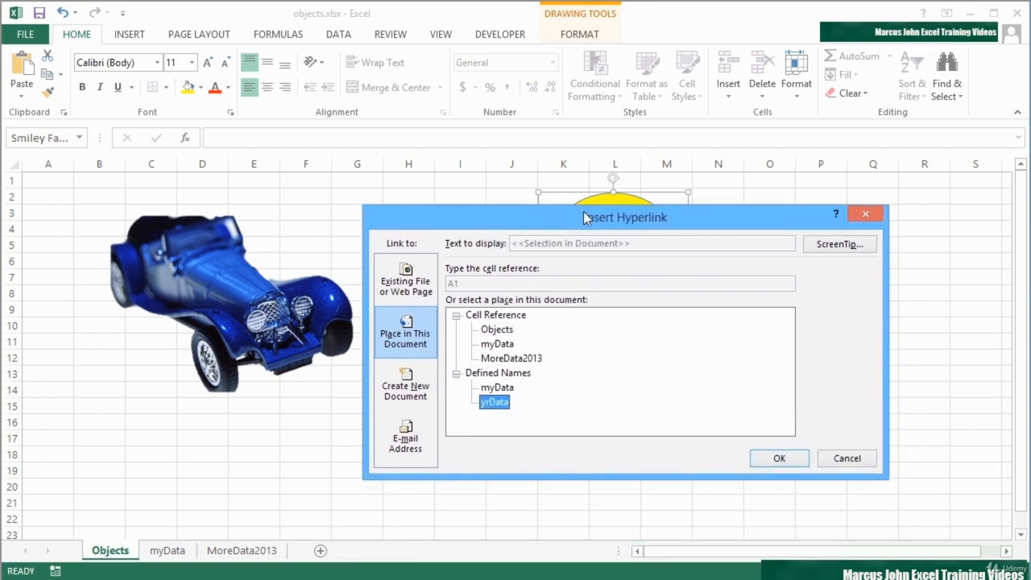
click(506, 360)
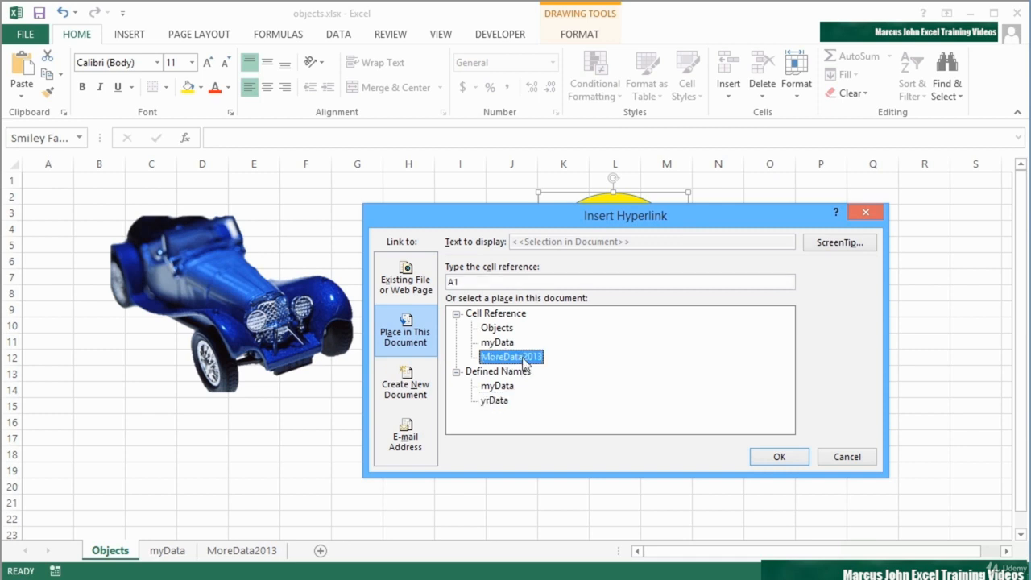
click(500, 403)
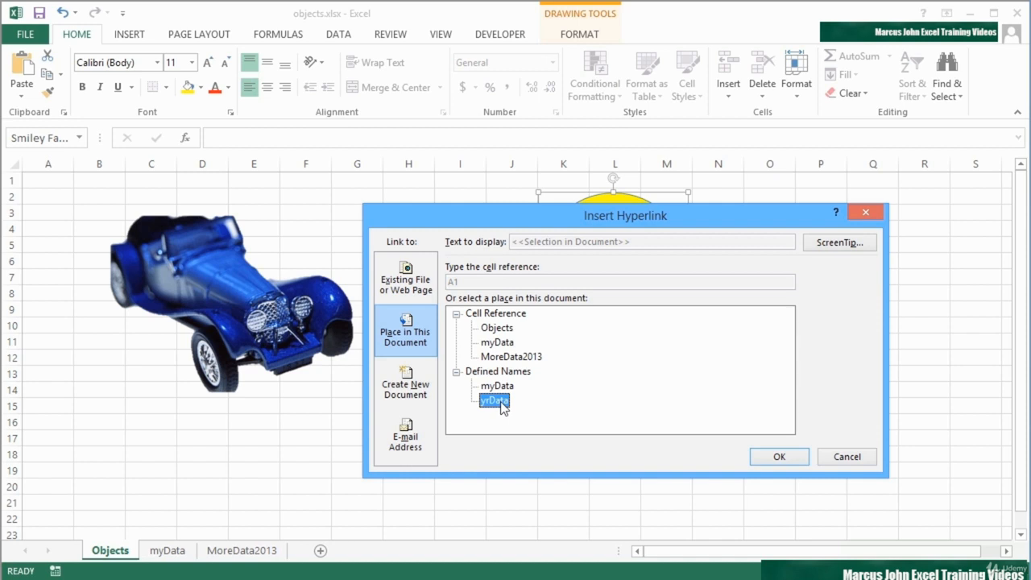
click(519, 359)
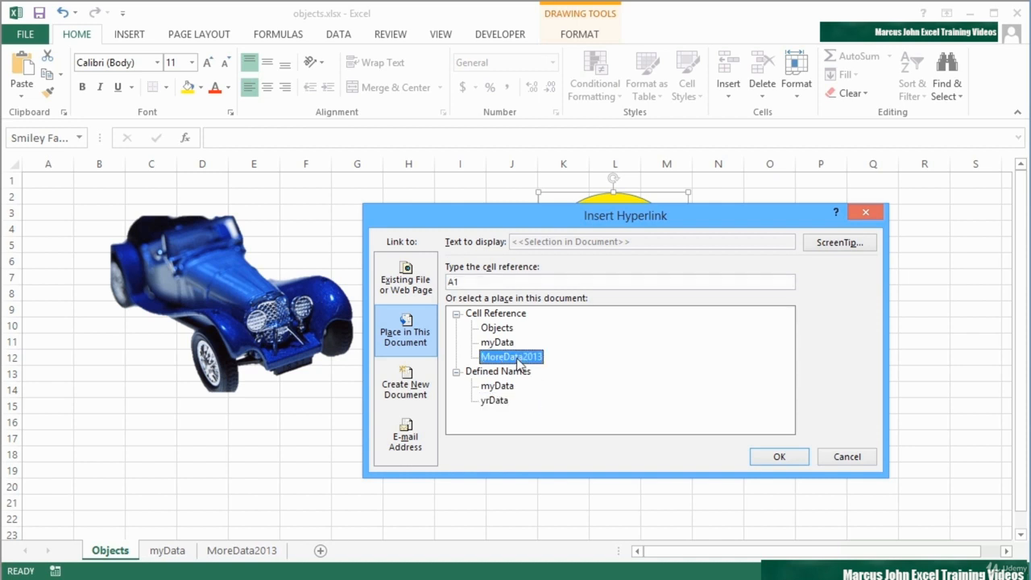
click(499, 400)
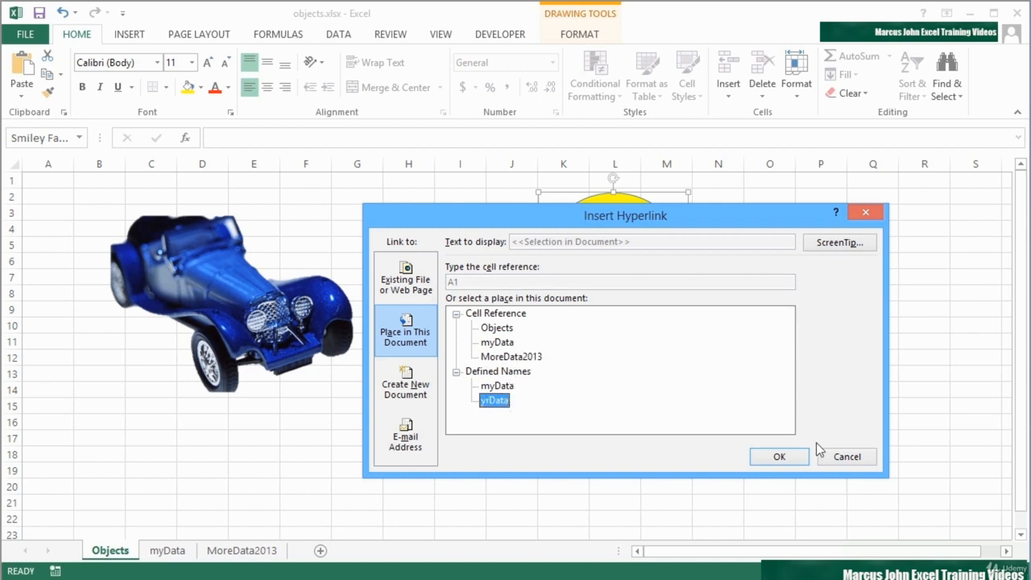
click(779, 456)
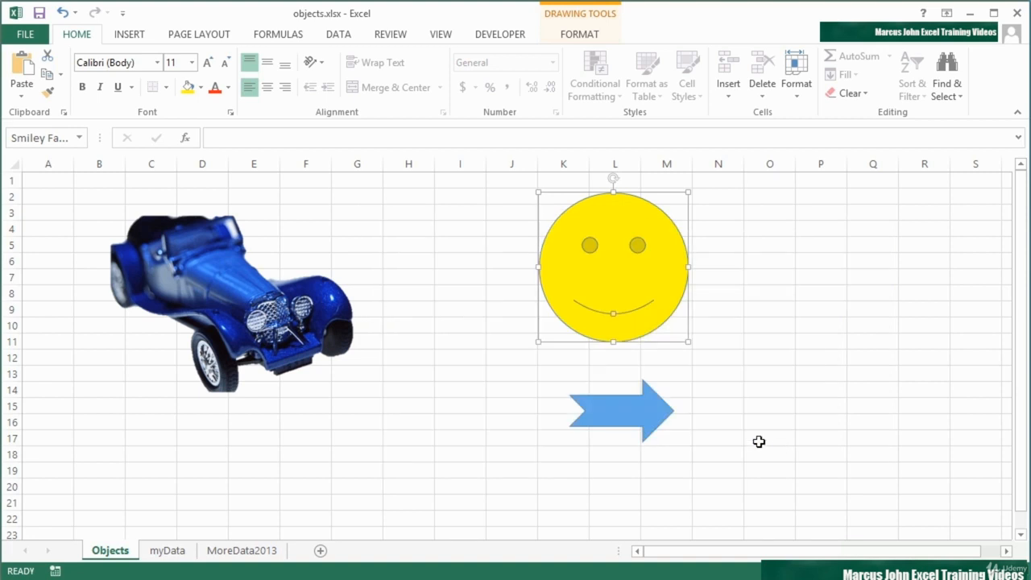
click(512, 373)
mouse_move(591, 337)
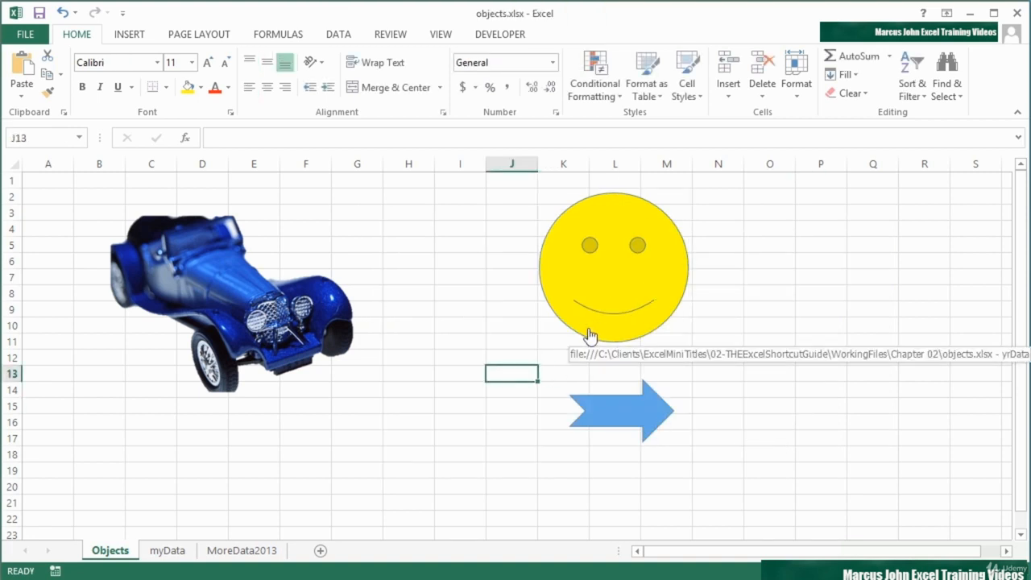
click(600, 297)
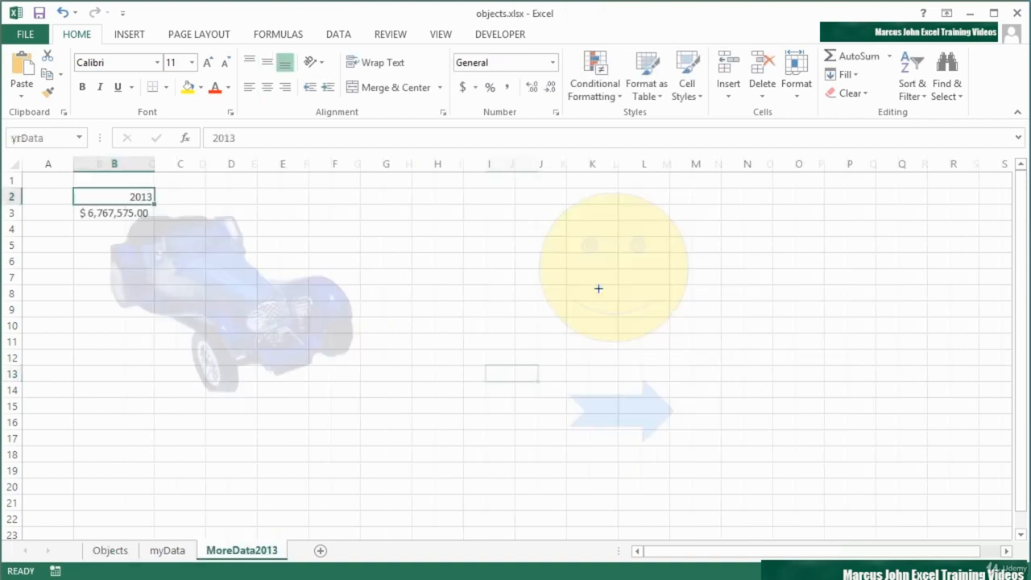
click(111, 551)
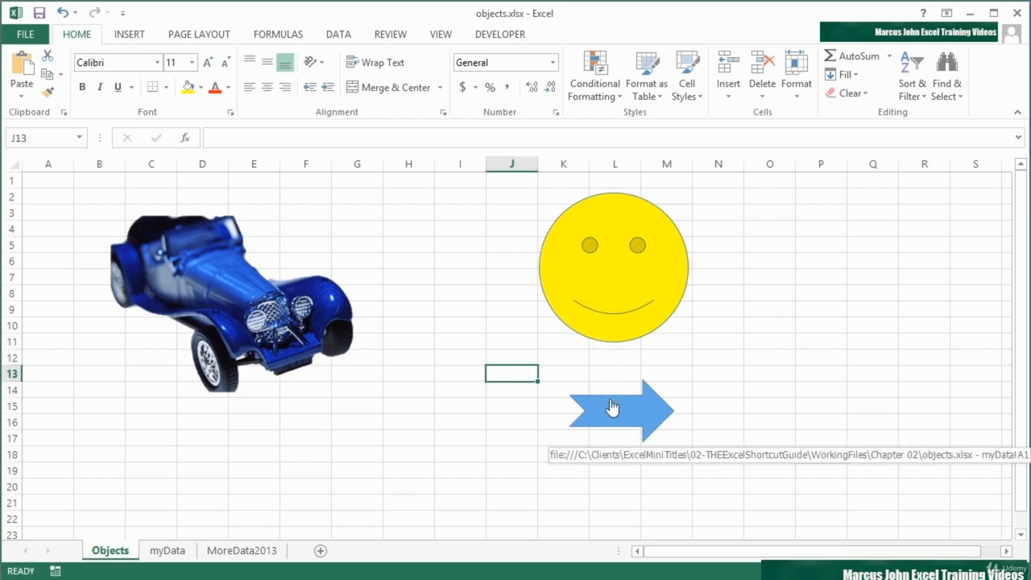
- Remove the smiley face's yrData hyperlink and deselect the shape
right_click(607, 319)
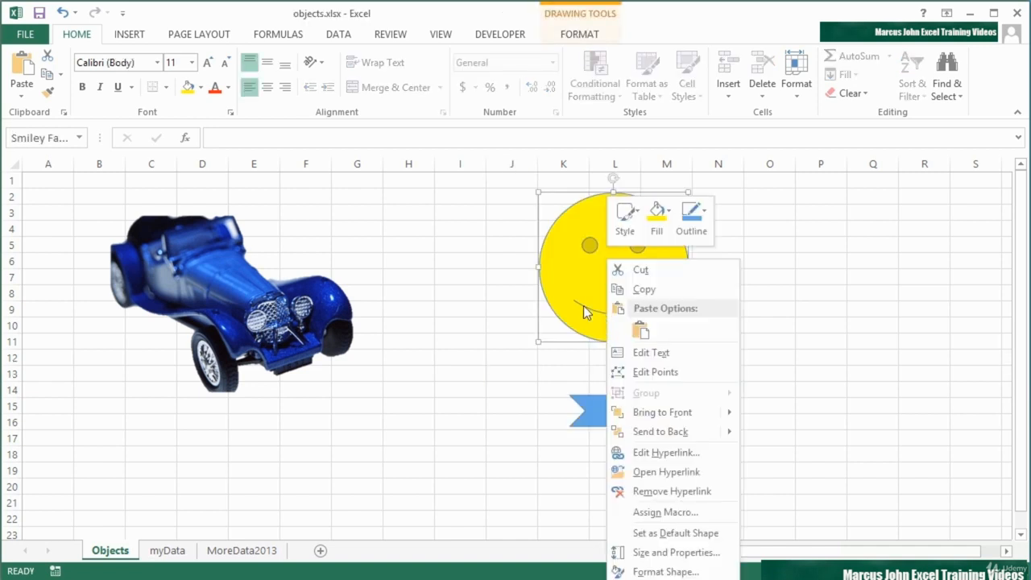
click(679, 492)
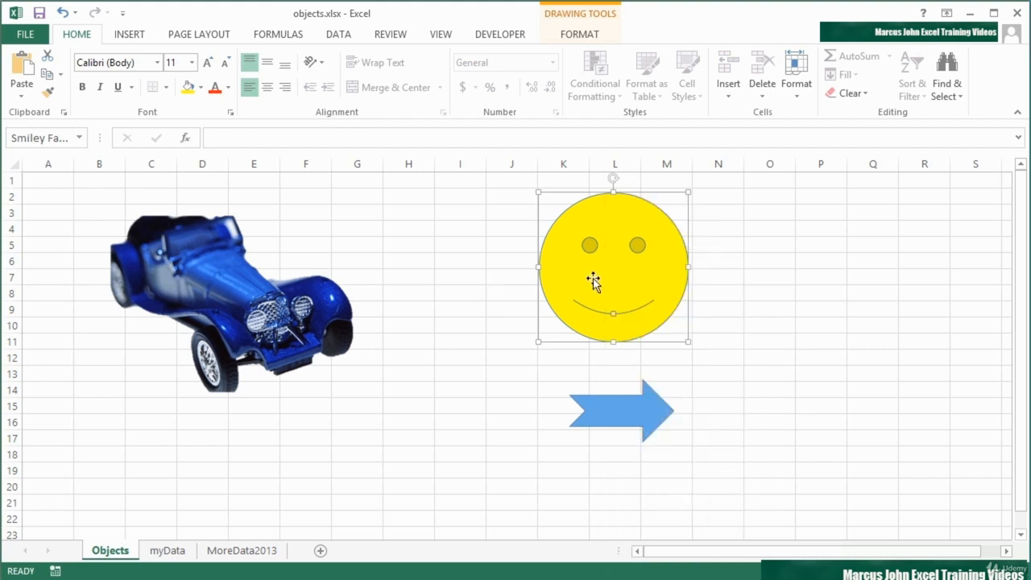
click(540, 359)
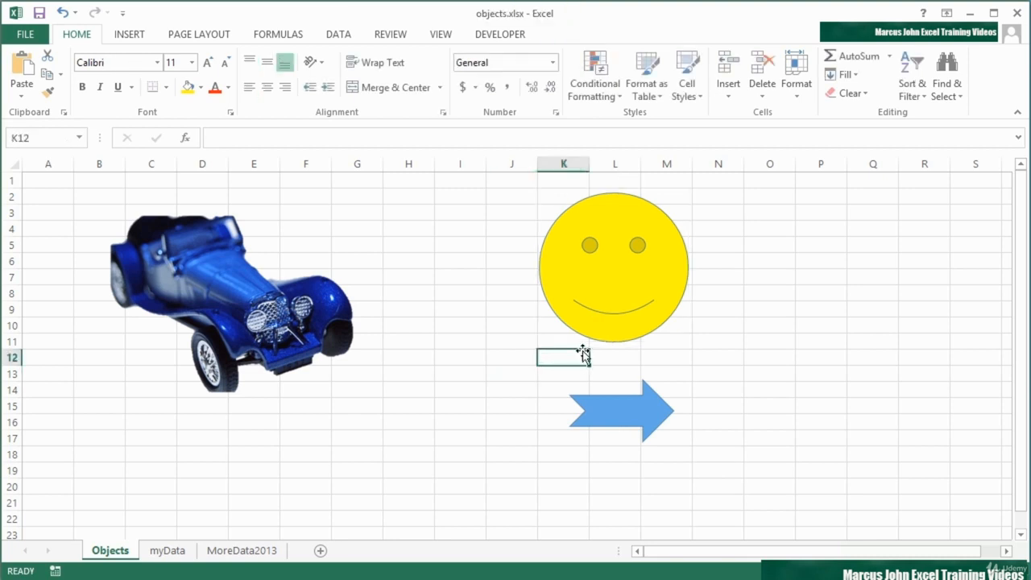
- Give the smiley an e-mail hyperlink to the training address, subject 'Testing Excel Smiley Face'
click(606, 278)
right_click(606, 278)
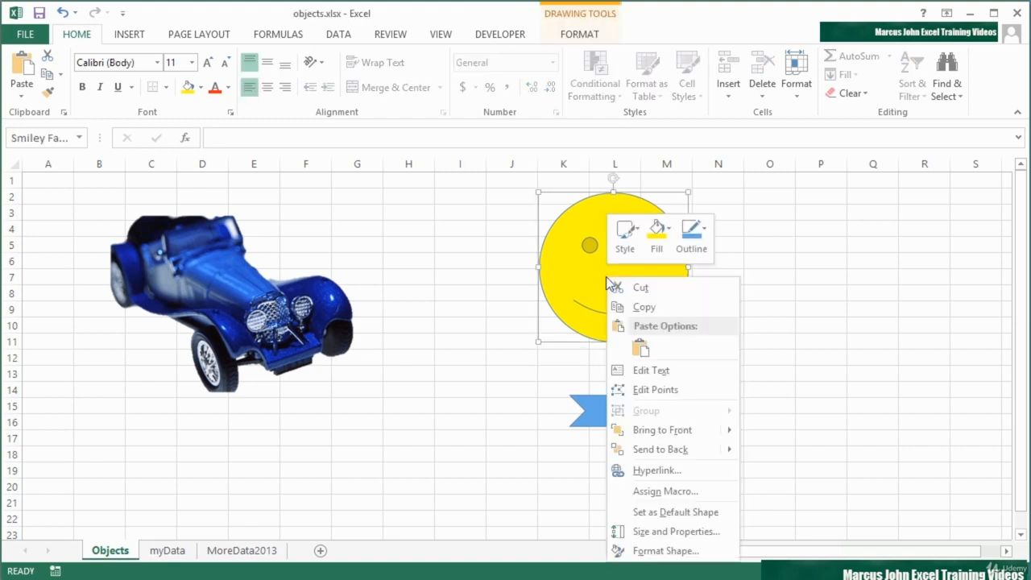
click(642, 471)
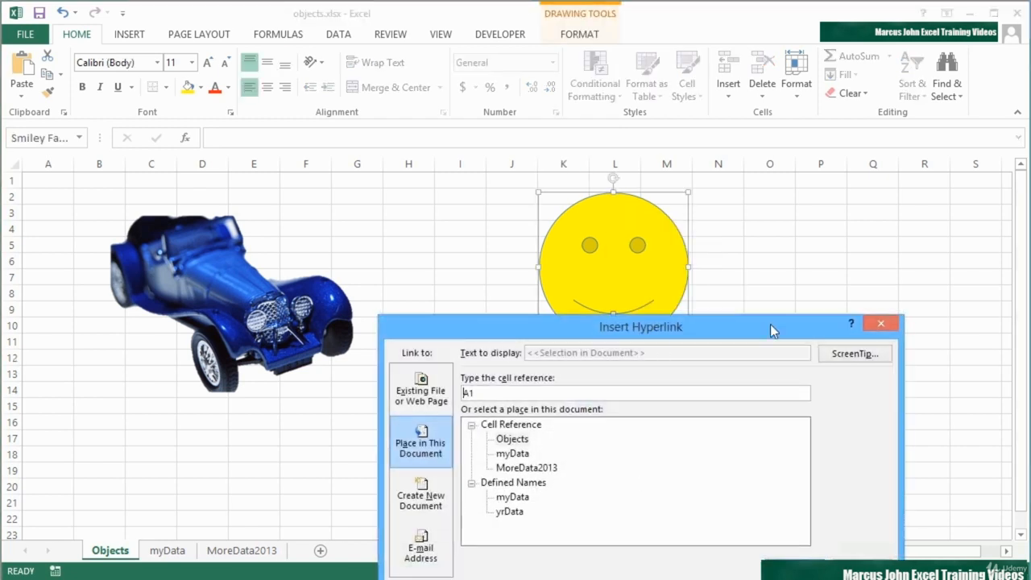
drag(770, 325, 742, 187)
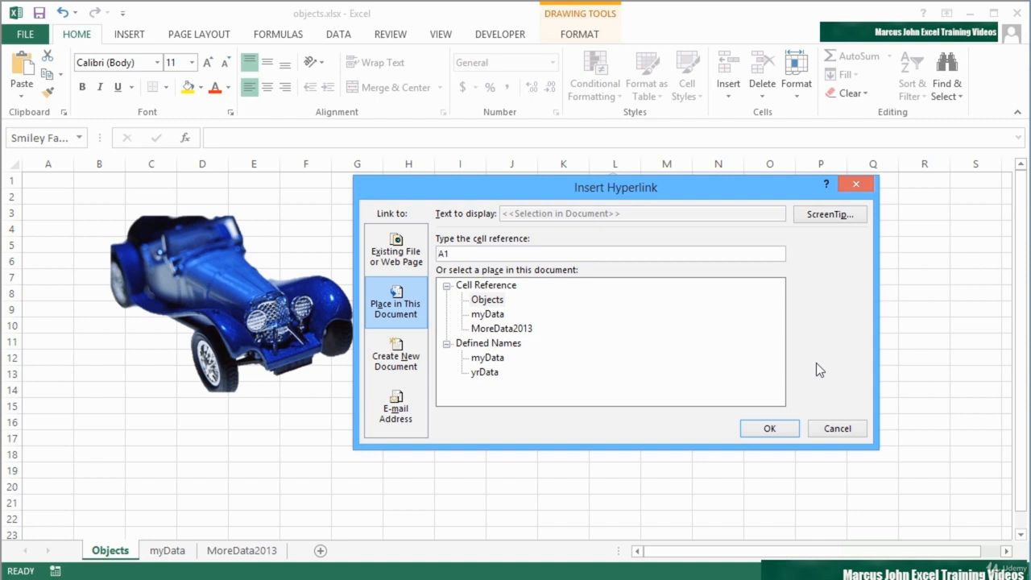
click(395, 409)
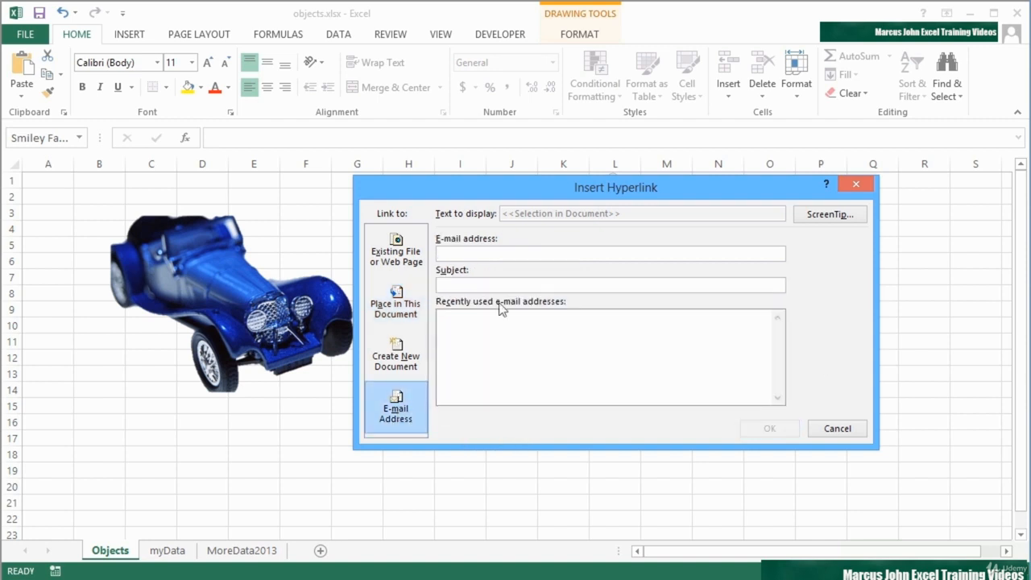
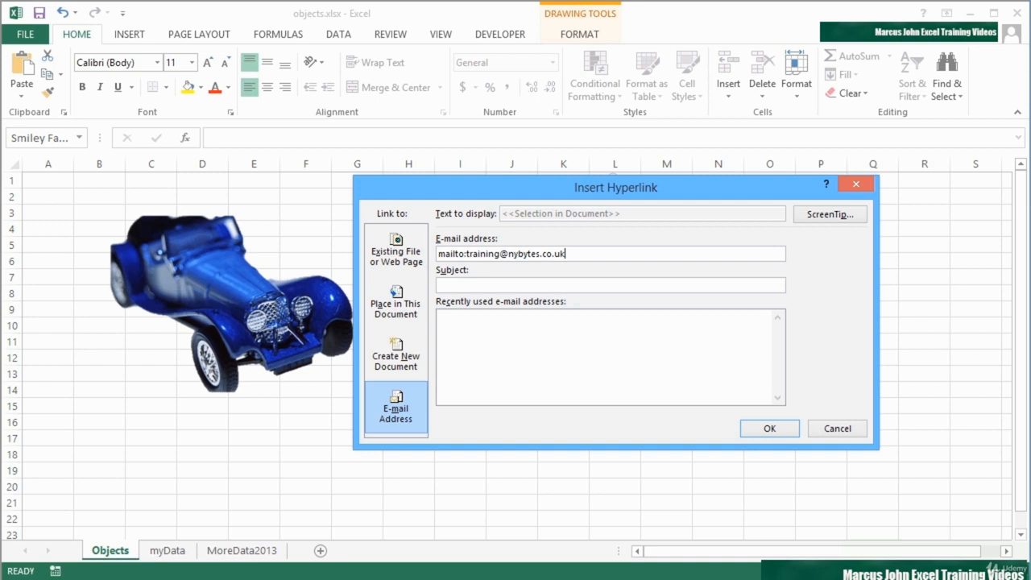
key(Tab)
text(Testing Excel Smiley Face)
key(Tab)
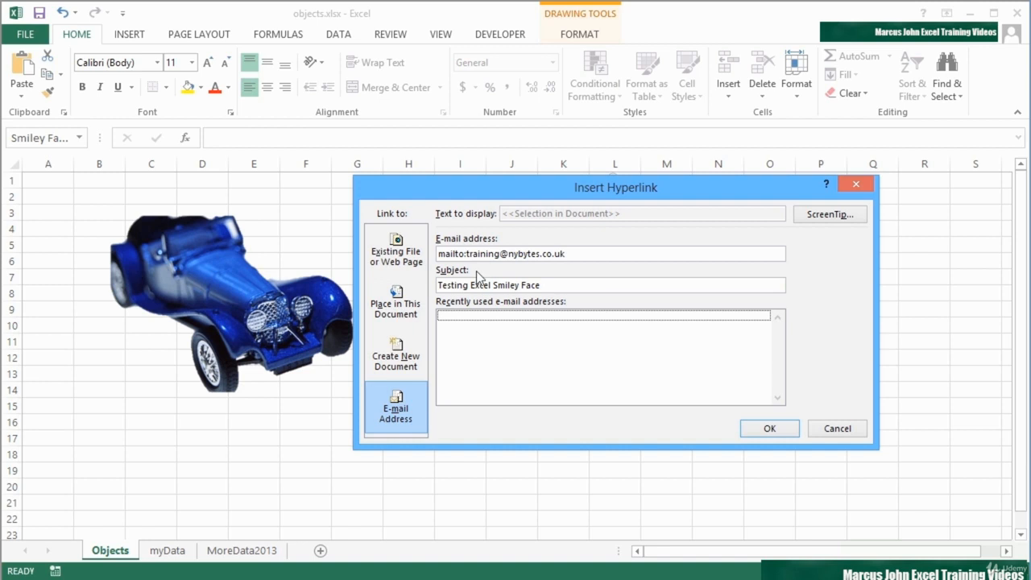
click(789, 428)
click(562, 364)
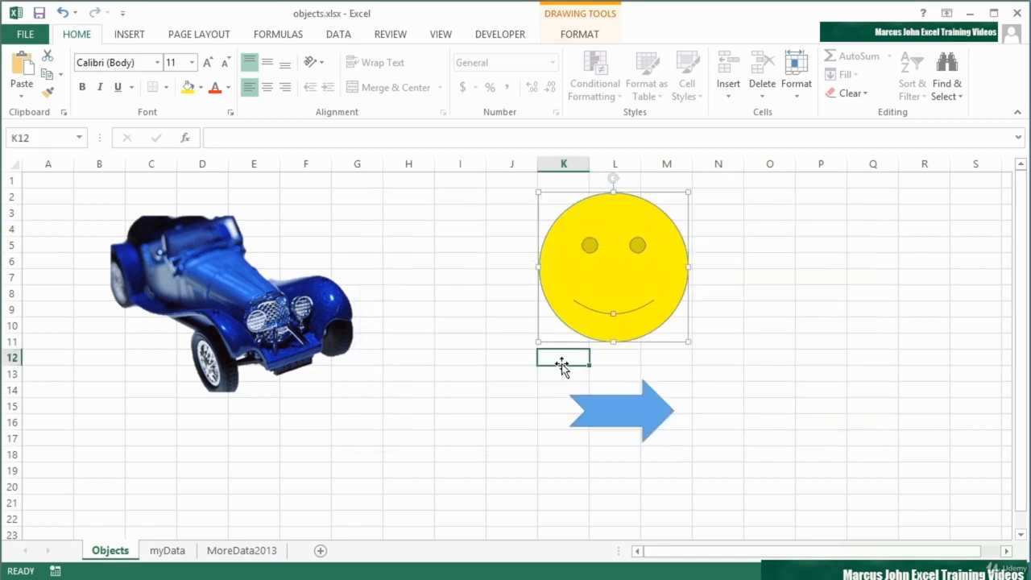
- Follow the smiley's mailto link and compose the message in Outlook desktop
click(588, 274)
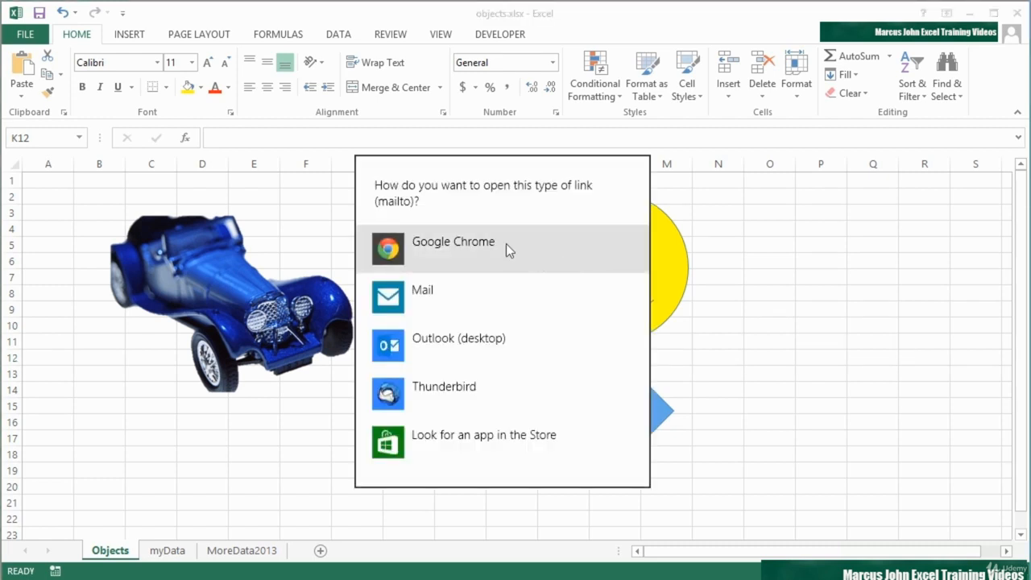
click(427, 342)
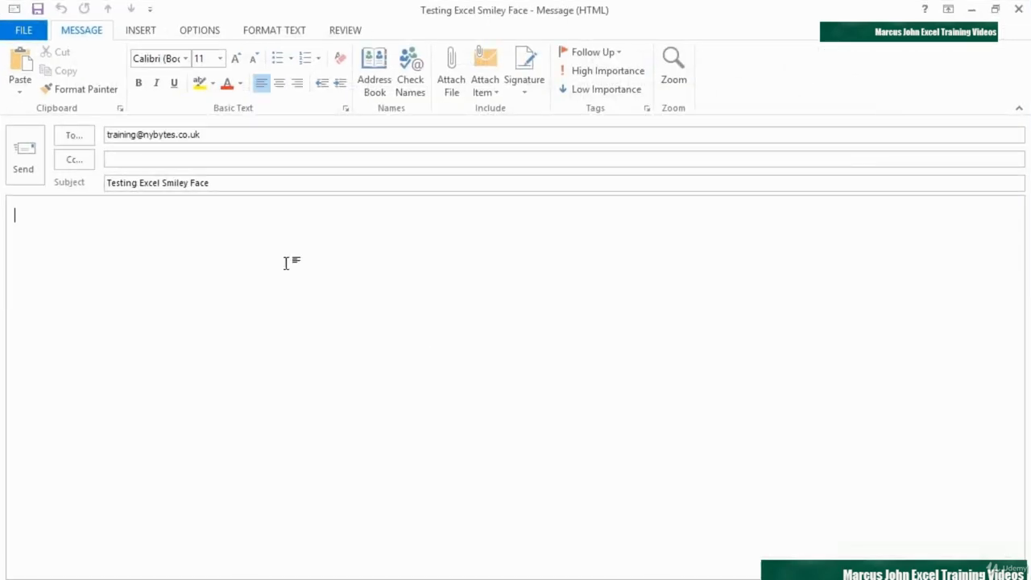
- Check the recipient and subject, write 'Hi its Me' in the body, and send
click(213, 133)
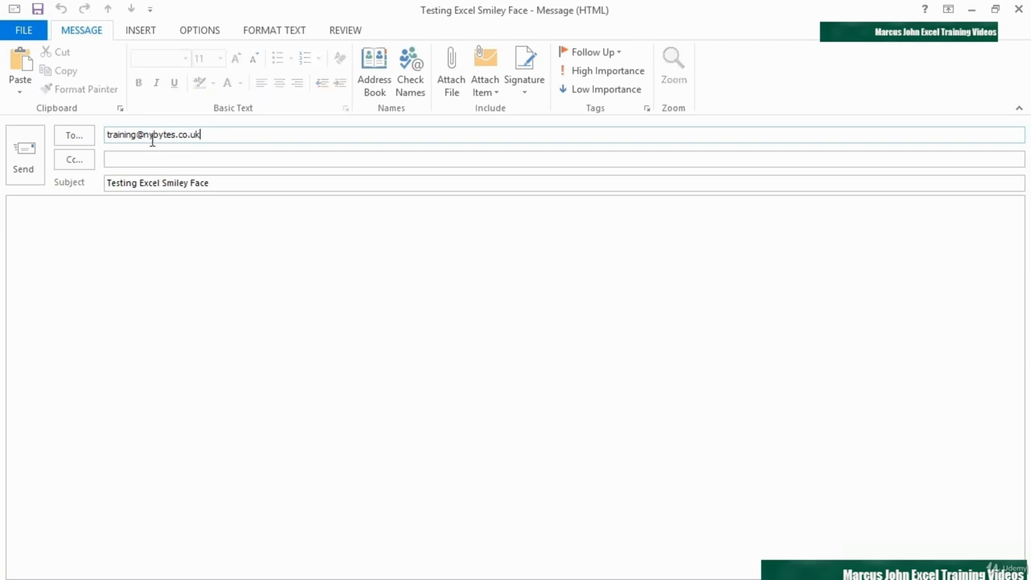
click(216, 184)
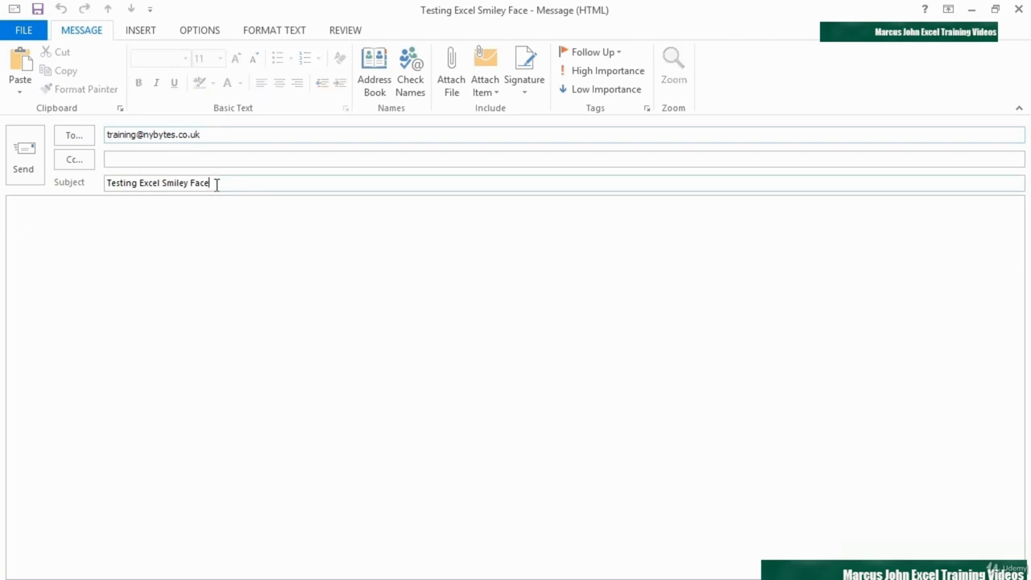
click(90, 235)
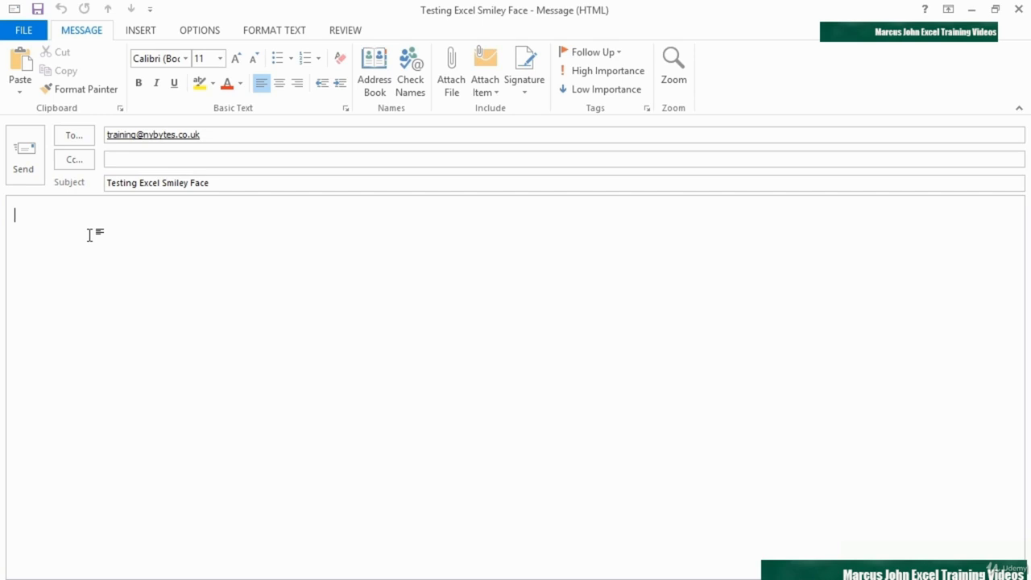
text(Hi its Me)
click(33, 173)
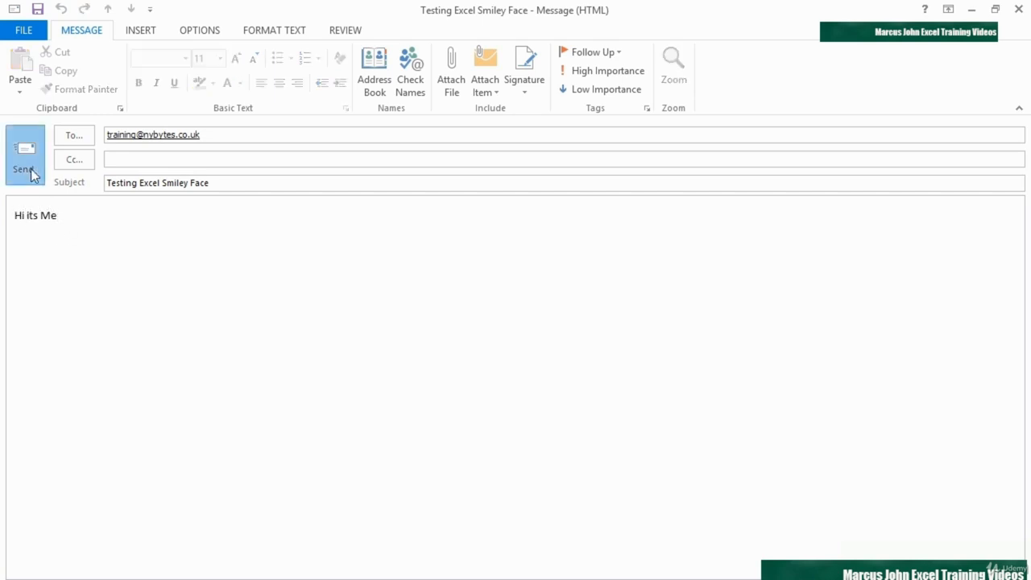